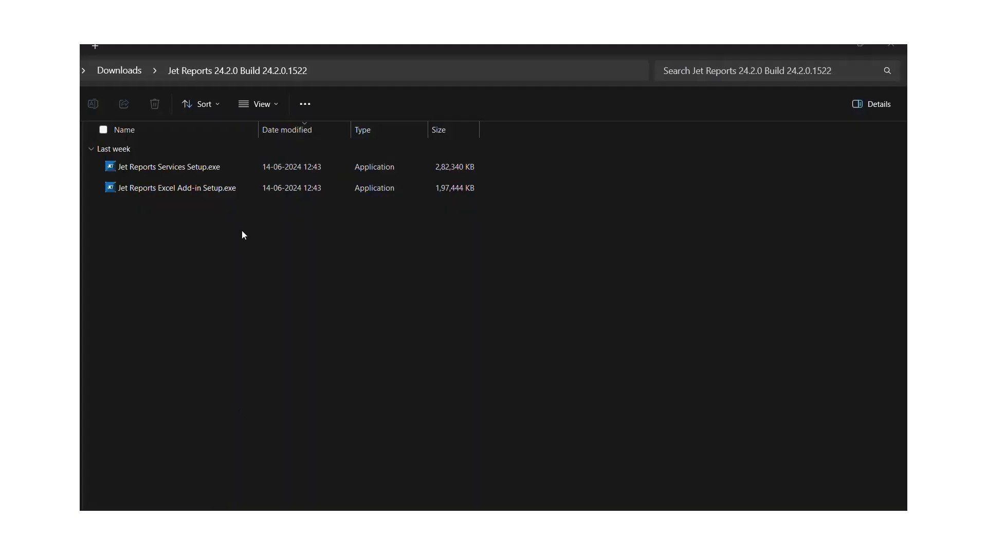
Step: Launch the Jet Reports Services installer and accept the license agreement
{"action": "left_click", "coordinate": [220, 169]}
{"action": "double_click", "coordinate": [220, 169]}
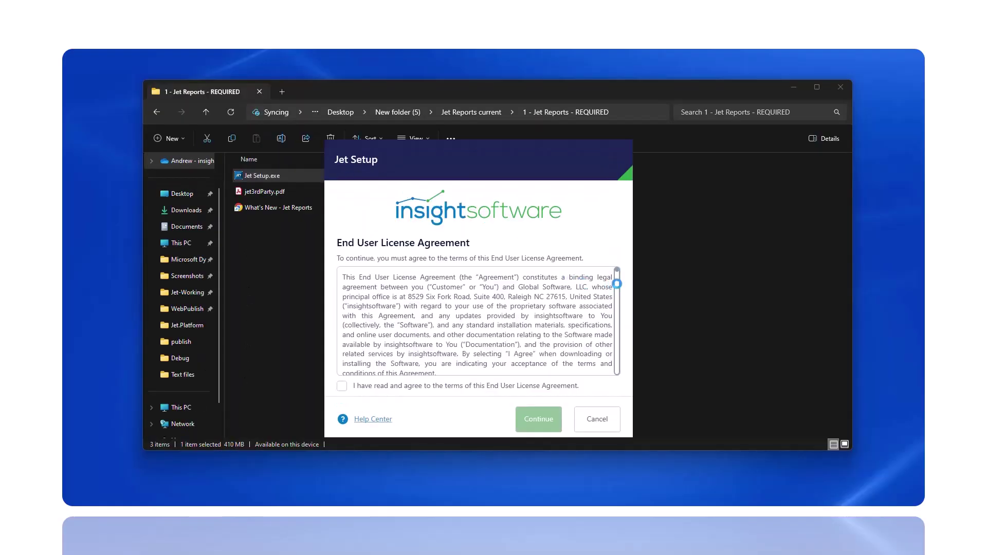
{"action": "scroll", "coordinate": [618, 280], "scroll_direction": "down", "scroll_amount": 5}
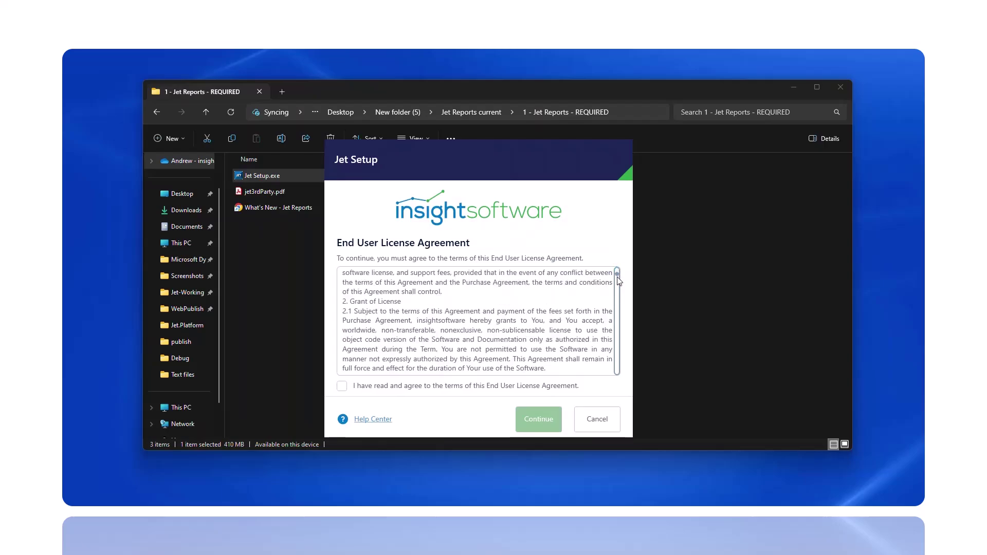
{"action": "left_click_drag", "start_coordinate": [618, 280], "coordinate": [616, 379]}
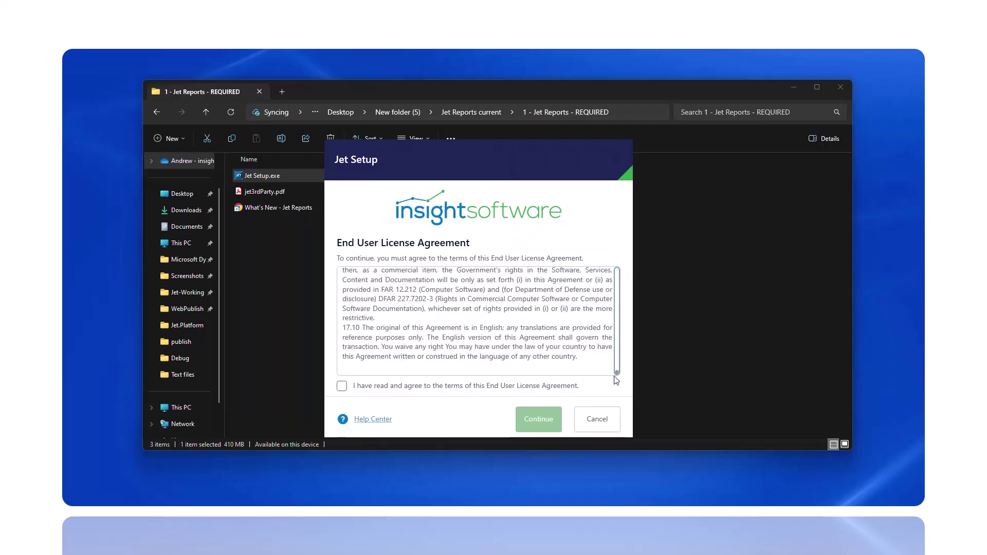
{"action": "left_click", "coordinate": [342, 386]}
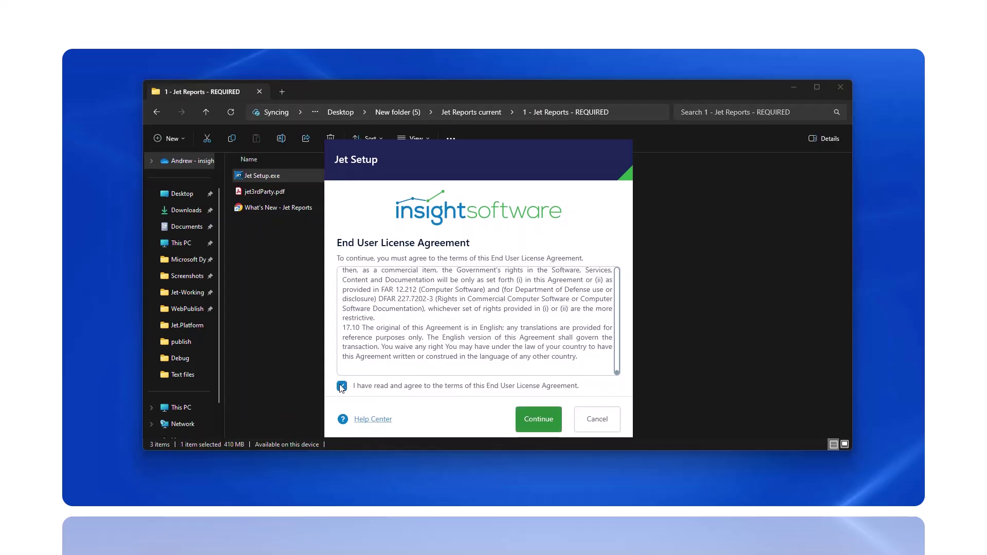
{"action": "left_click", "coordinate": [535, 420]}
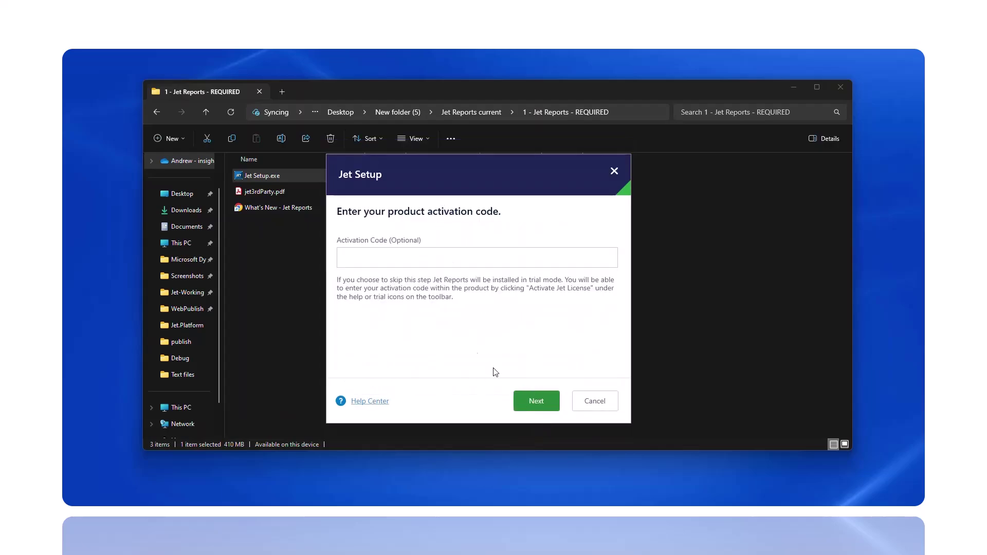
Step: Paste the product activation code and continue to feature selection
{"action": "left_click", "coordinate": [371, 257]}
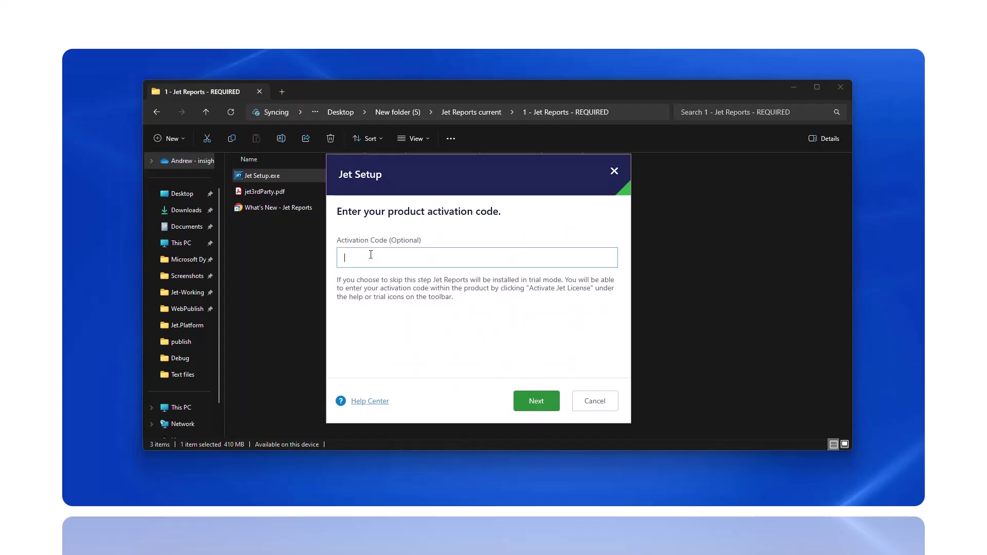
{"action": "key", "text": "ctrl+v"}
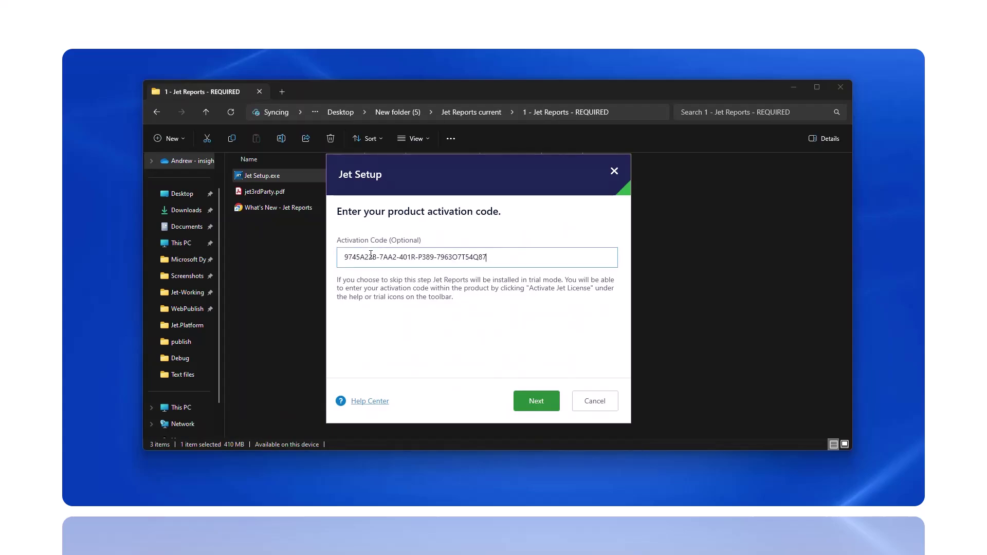
{"action": "left_click", "coordinate": [532, 404]}
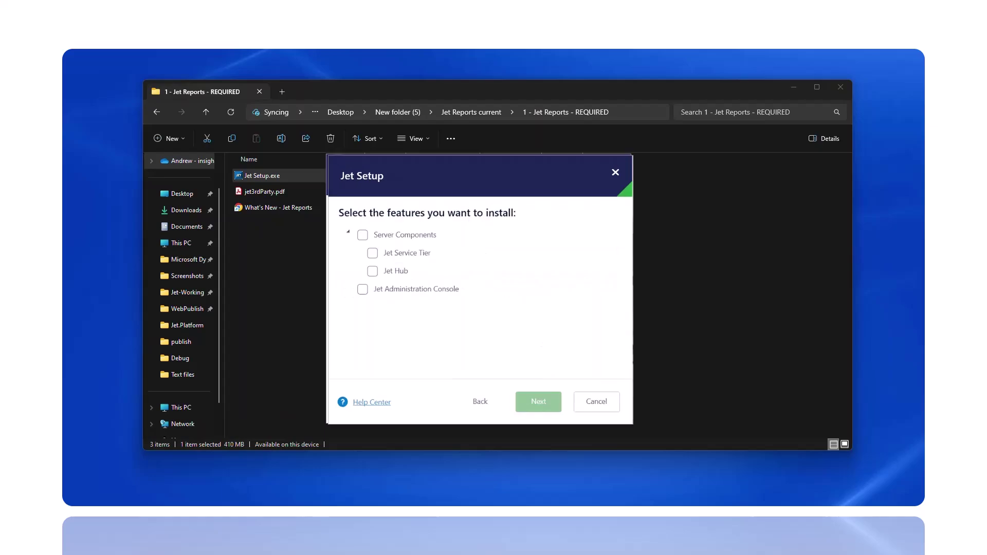
Step: Select Server Components and set the Jet Service Tier host and Jet Hub URL to localhost
{"action": "left_click", "coordinate": [362, 236]}
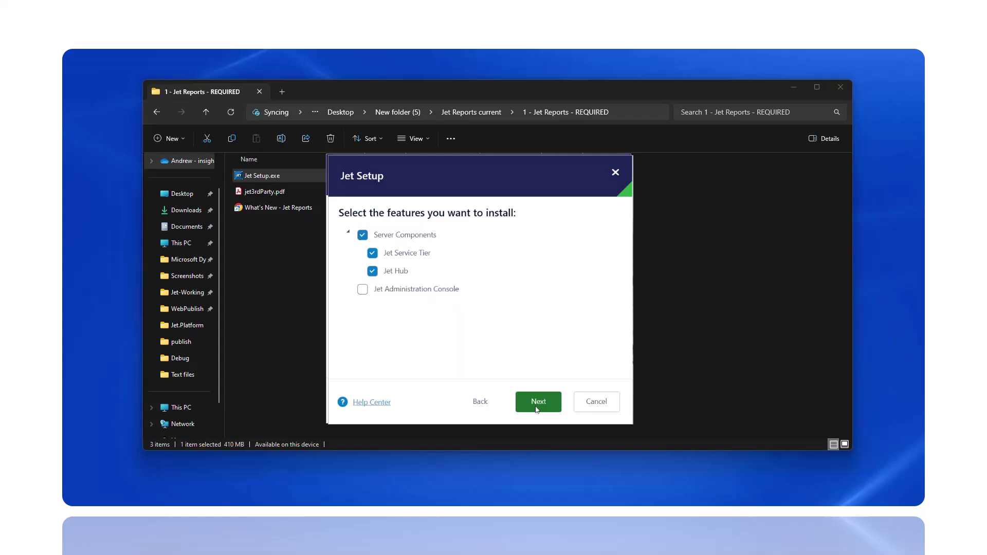
{"action": "left_click", "coordinate": [538, 403]}
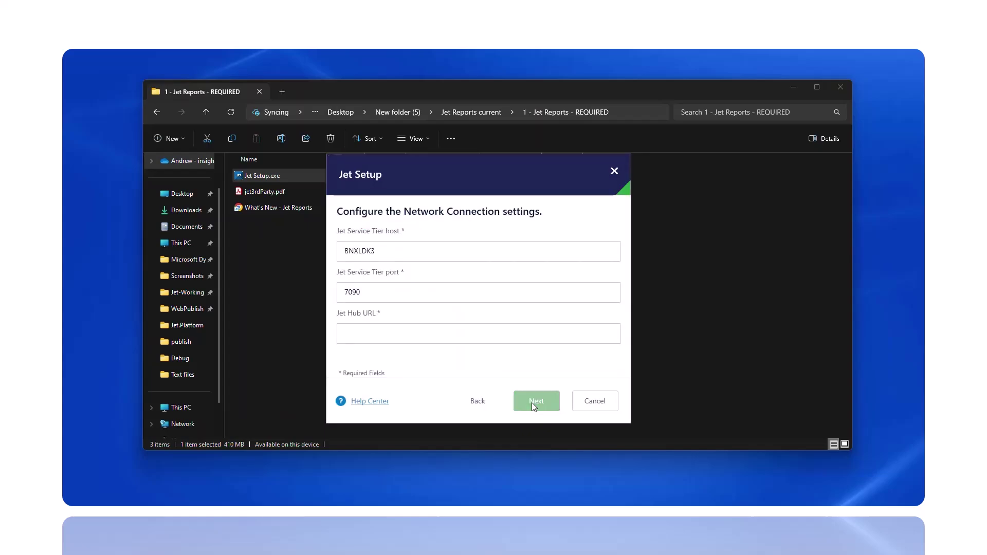
{"action": "left_click", "coordinate": [402, 255]}
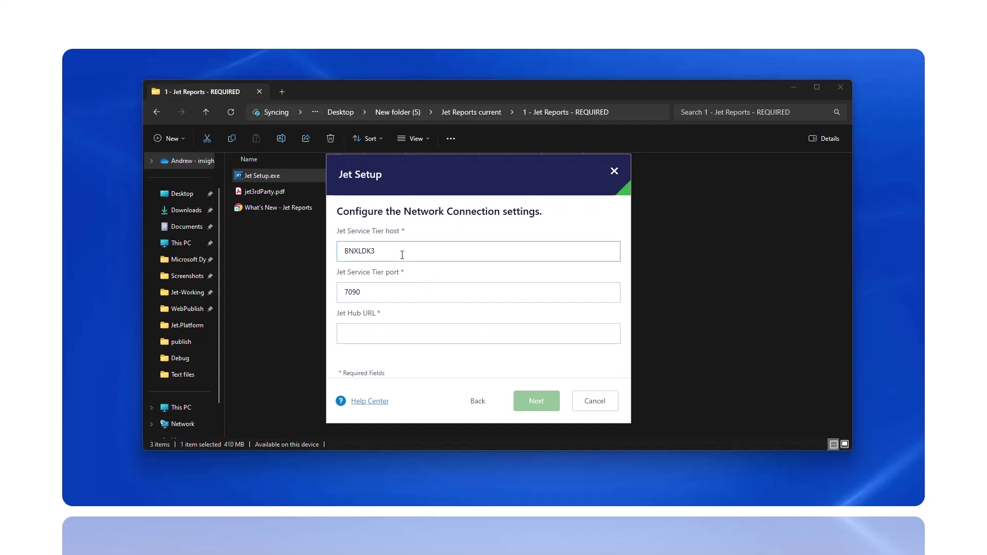
{"action": "key", "text": "ctrl+a"}
{"action": "type", "text": "localhost"}
{"action": "key", "text": "Tab"}
{"action": "key", "text": "Tab"}
{"action": "type", "text": "localhost"}
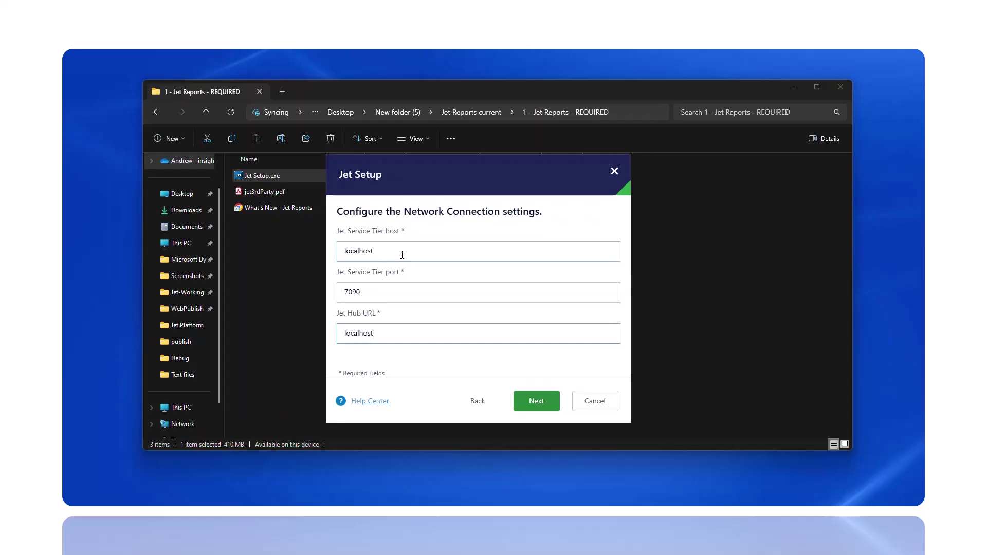
Step: Choose Microsoft Entra ID as the authentication method and continue
{"action": "left_click", "coordinate": [537, 400]}
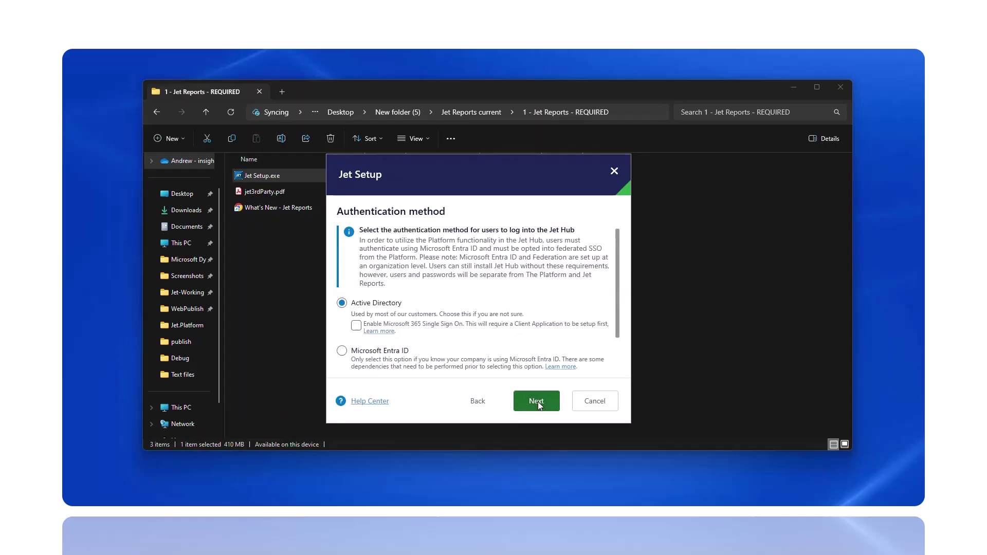
{"action": "left_click", "coordinate": [341, 352]}
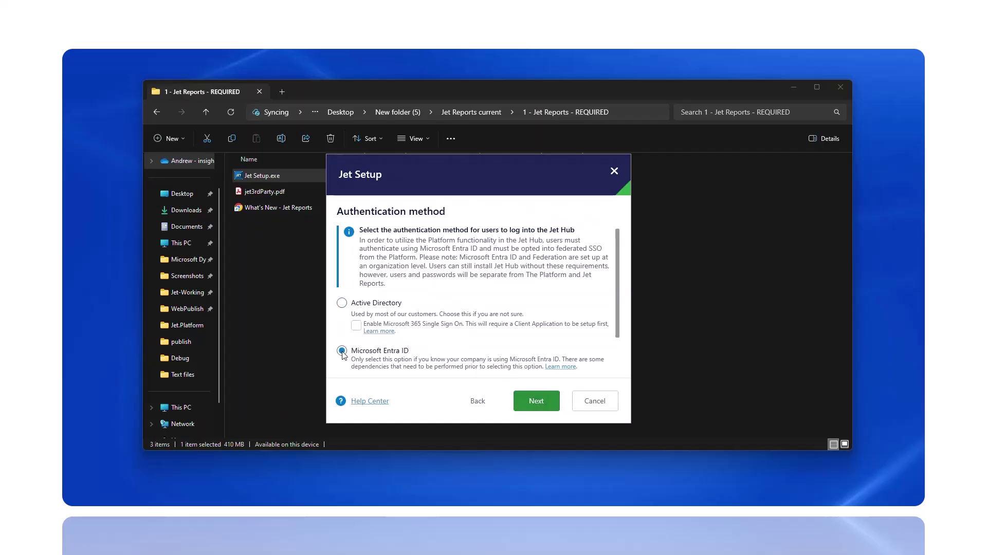
{"action": "left_click", "coordinate": [534, 406]}
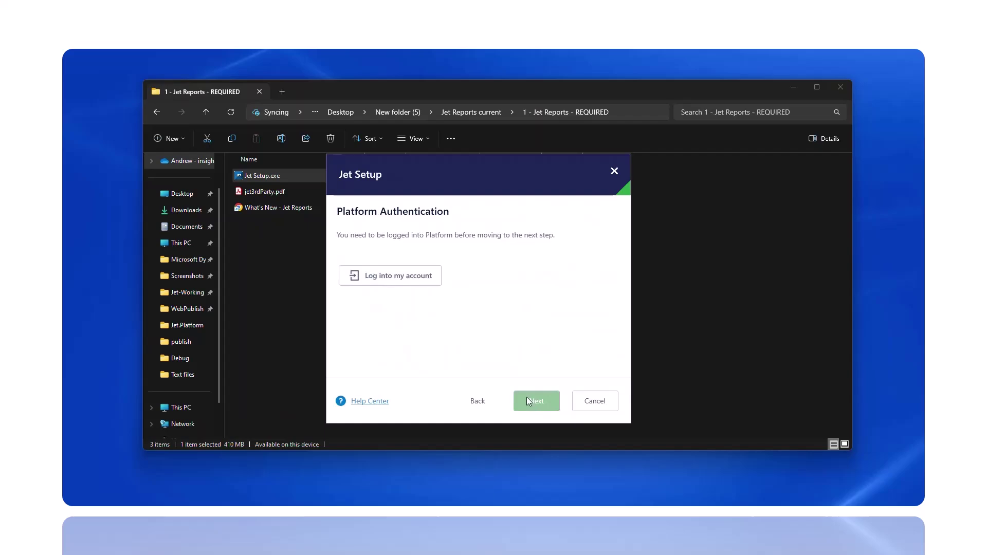
Step: Log into the insightsoftware platform in Chrome with the user's account, then close the browser
{"action": "left_click", "coordinate": [392, 284]}
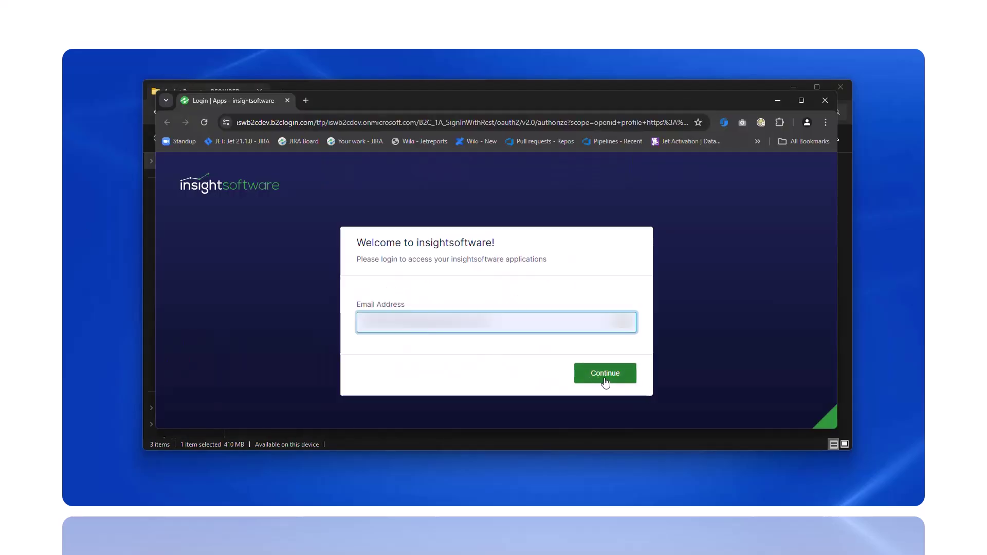
{"action": "left_click", "coordinate": [605, 373]}
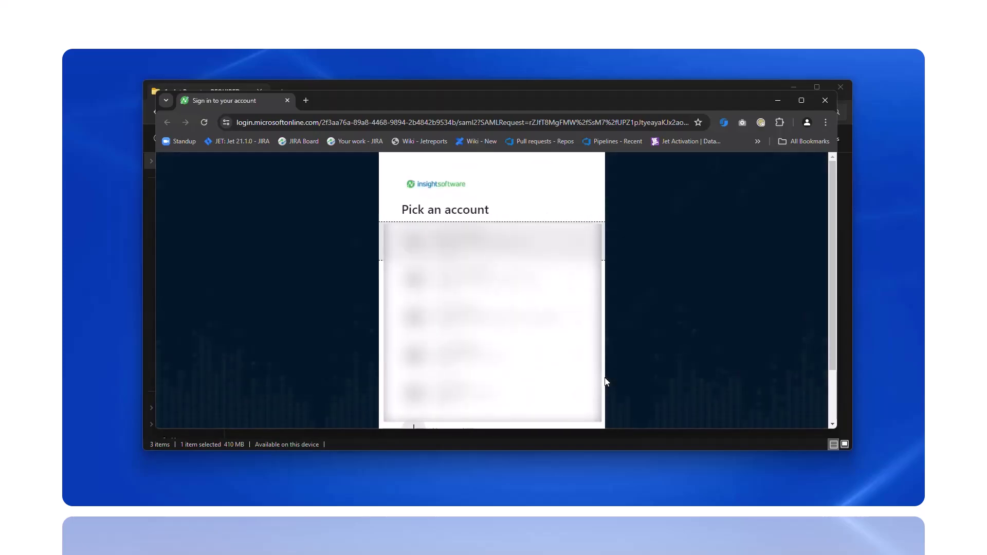
{"action": "left_click", "coordinate": [471, 285]}
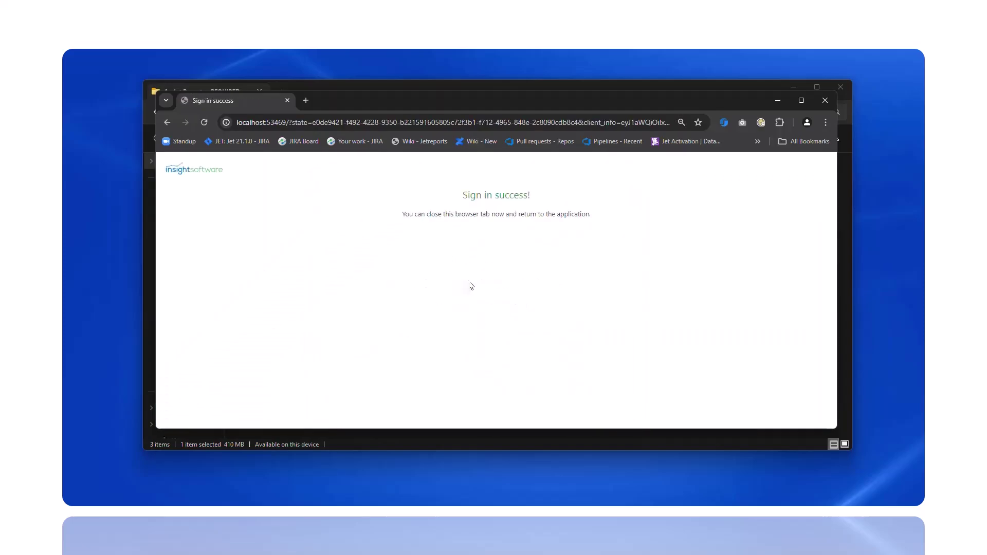
{"action": "left_click", "coordinate": [288, 100]}
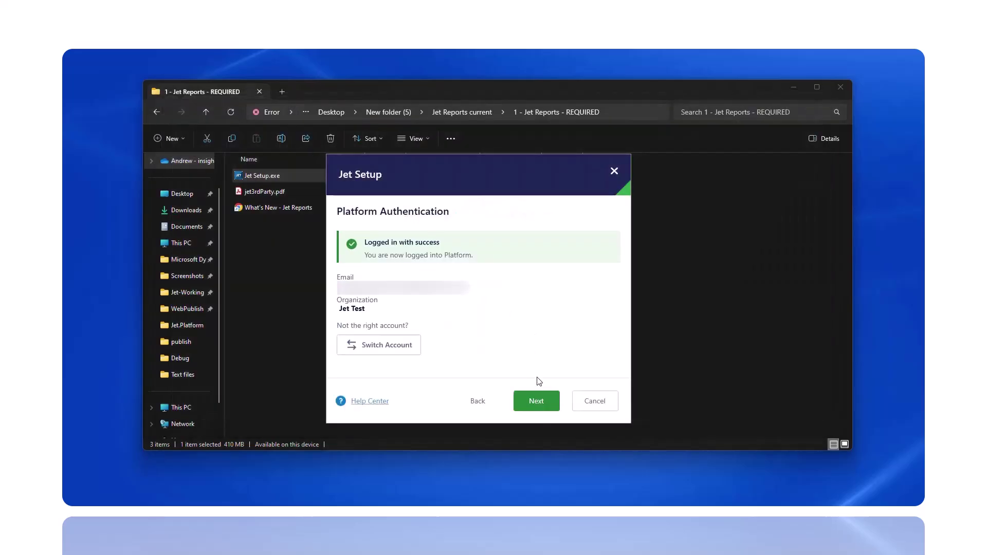
Step: Confirm the Jet Test platform login and move on to Client Application Details
{"action": "left_click", "coordinate": [538, 404]}
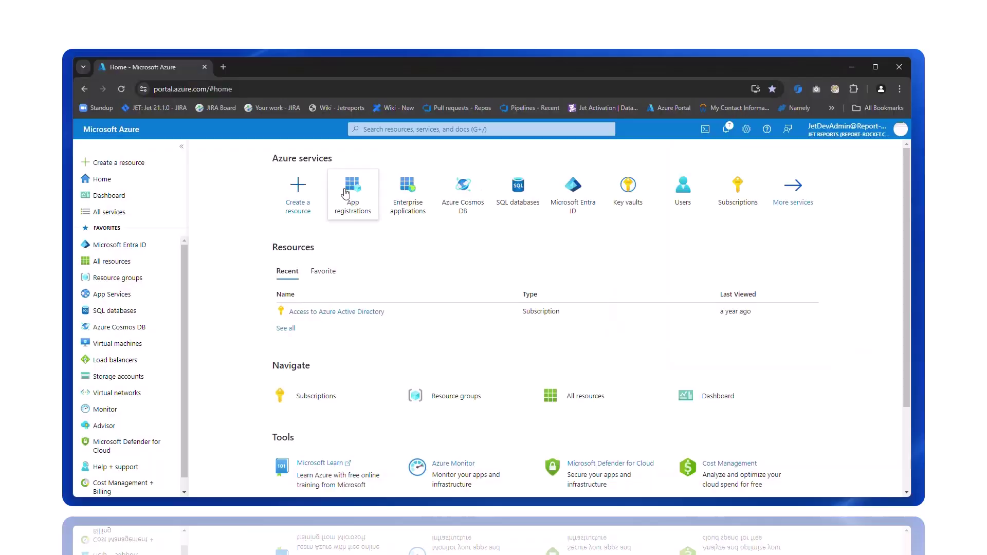
Step: Start a new app registration named 'Platform App Registration ISW', keeping single tenant
{"action": "left_click", "coordinate": [342, 189]}
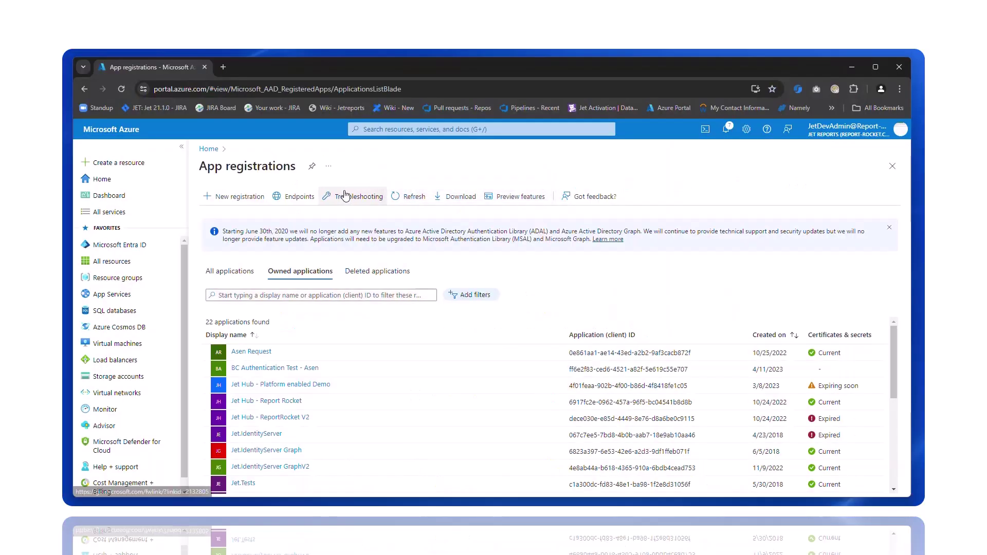
{"action": "left_click", "coordinate": [227, 197]}
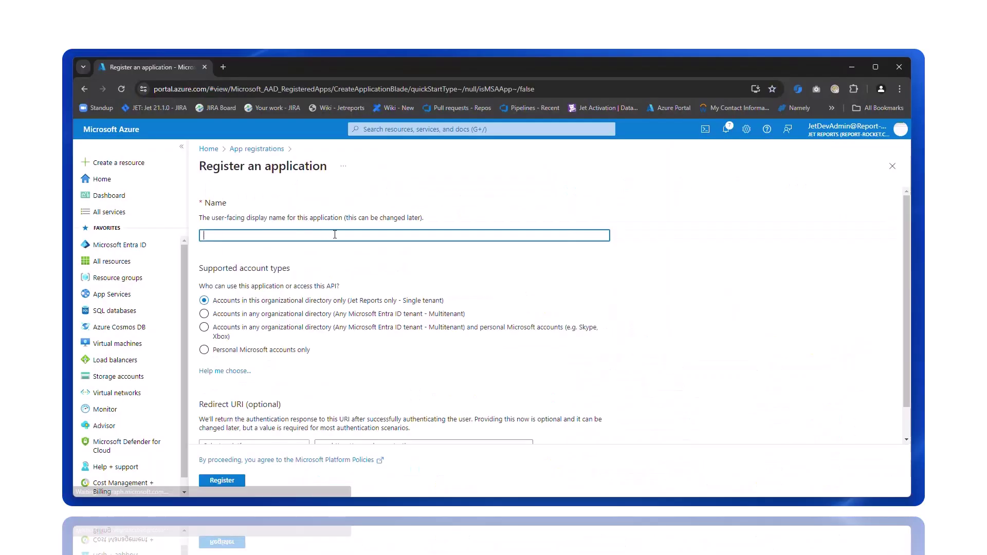
{"action": "left_click", "coordinate": [340, 231]}
{"action": "type", "text": "Platform "}
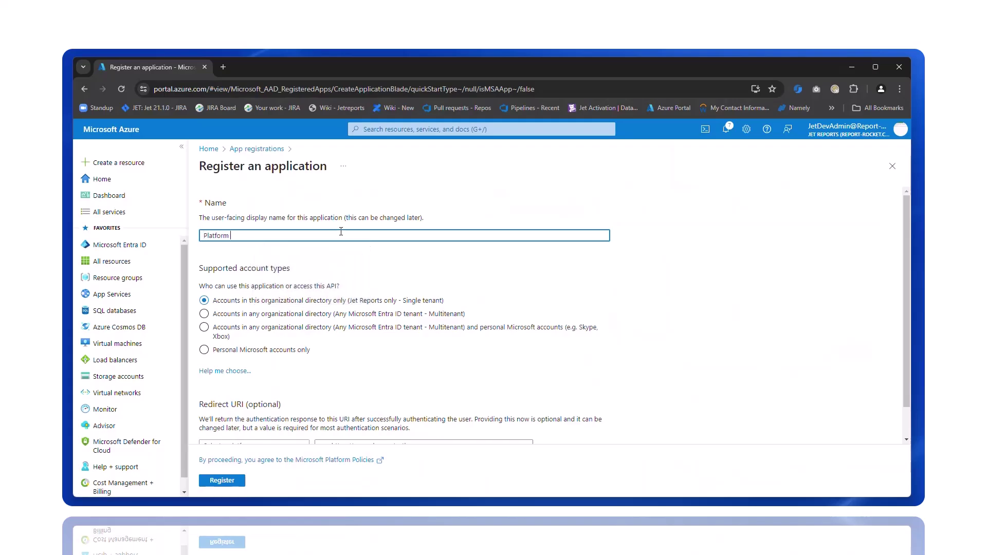
{"action": "type", "text": "App Registration ISW"}
{"action": "scroll", "coordinate": [343, 243], "scroll_direction": "down", "scroll_amount": 1}
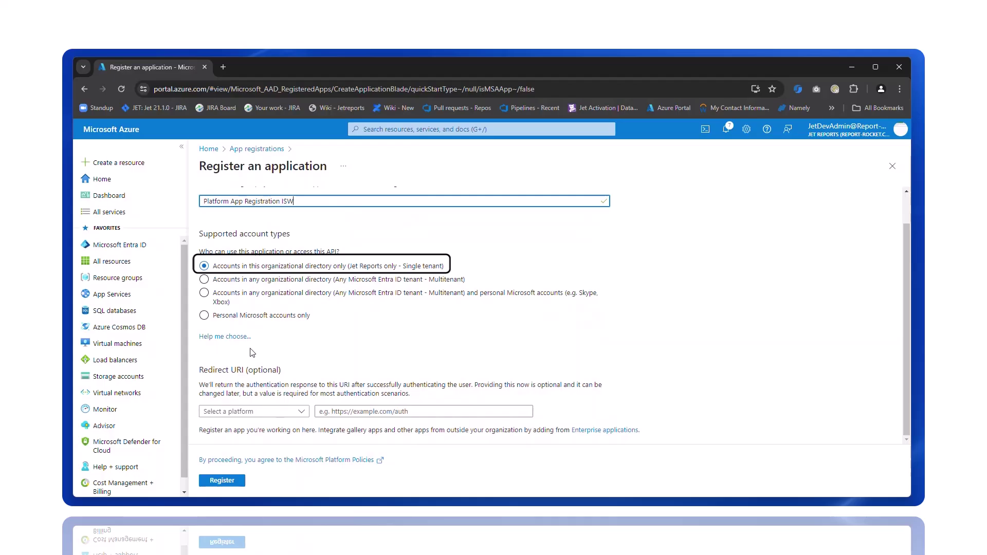
Step: Register the app and copy its application client ID and directory tenant ID
{"action": "left_click", "coordinate": [228, 483]}
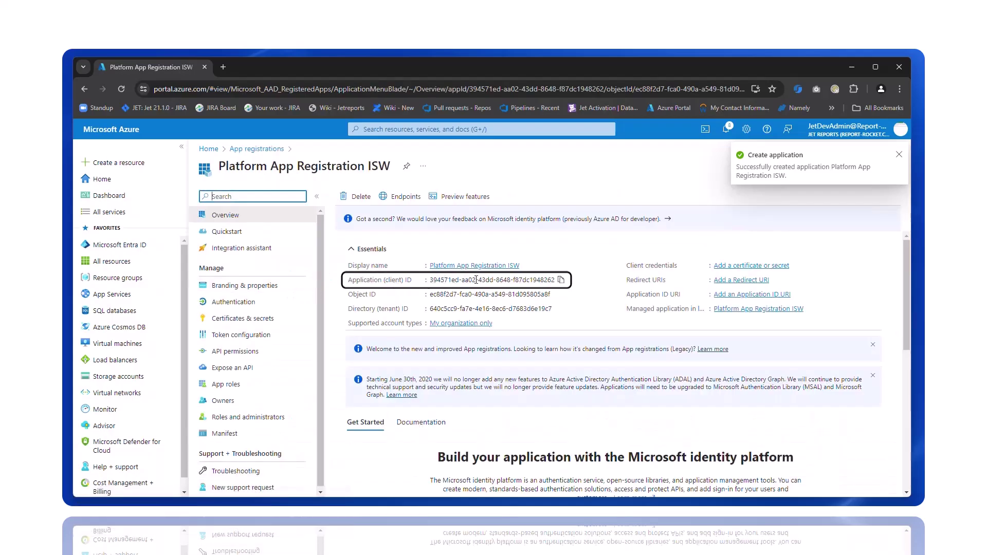
{"action": "left_click", "coordinate": [560, 279]}
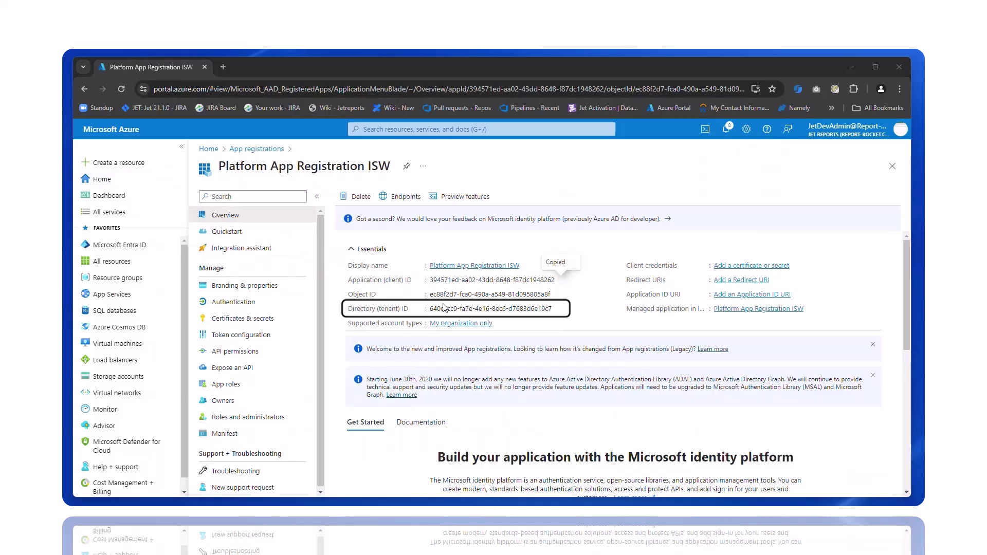
{"action": "left_click", "coordinate": [558, 308]}
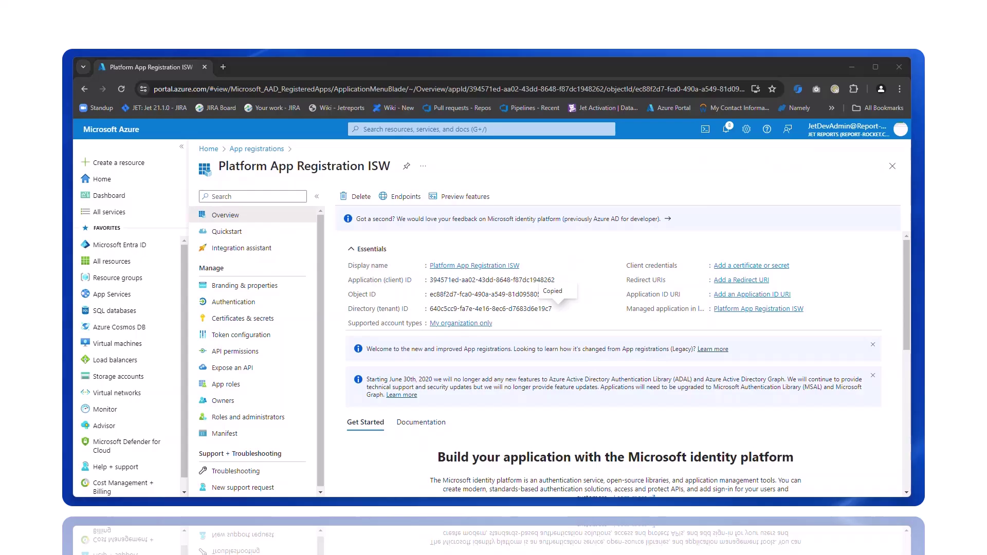
Step: Create a client secret described 'My Secret' and copy its value
{"action": "left_click", "coordinate": [243, 318]}
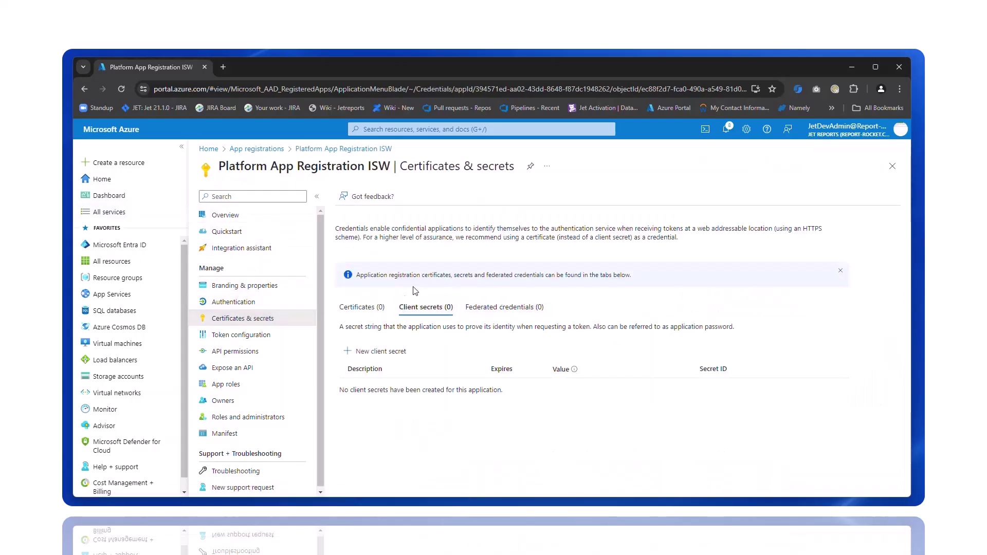
{"action": "left_click", "coordinate": [378, 352]}
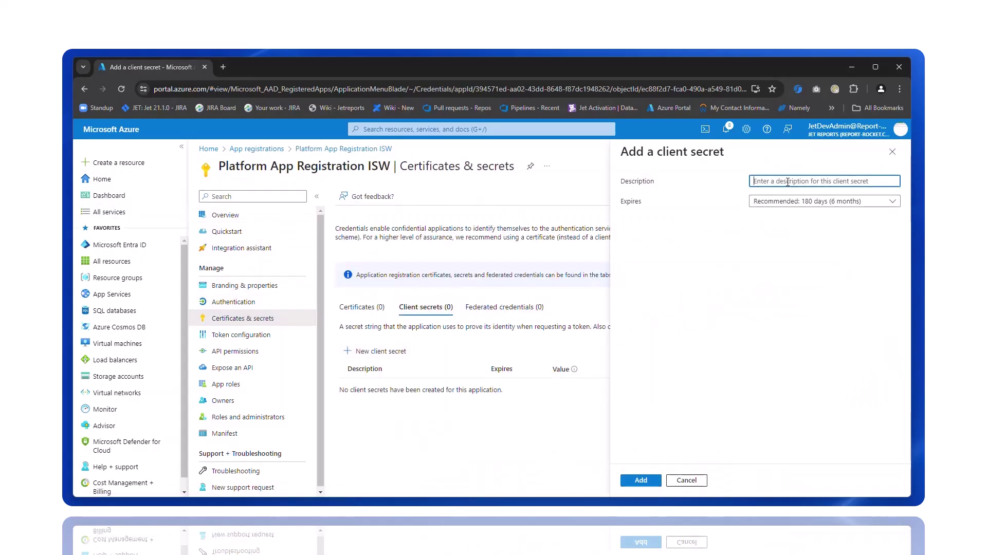
{"action": "type", "text": "My Secret"}
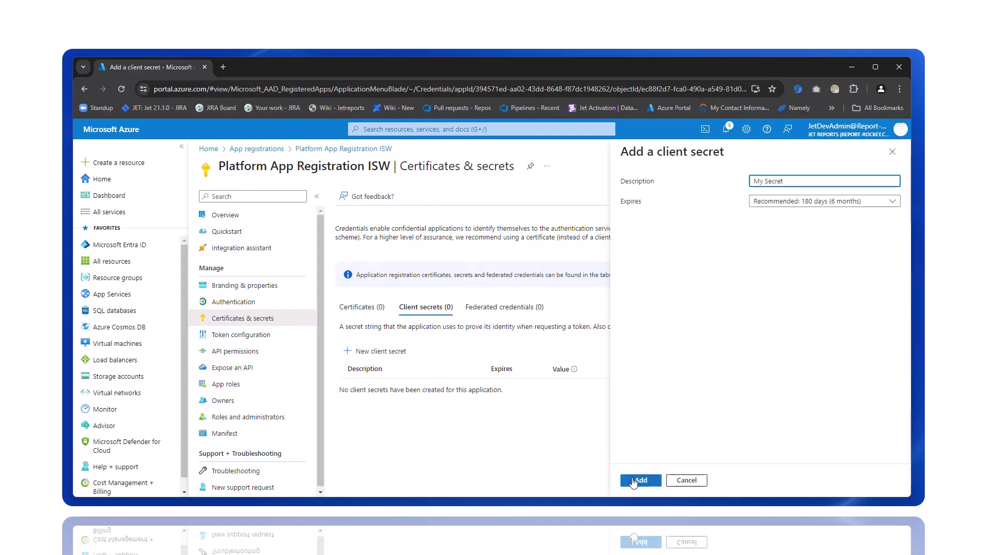
{"action": "left_click", "coordinate": [637, 480]}
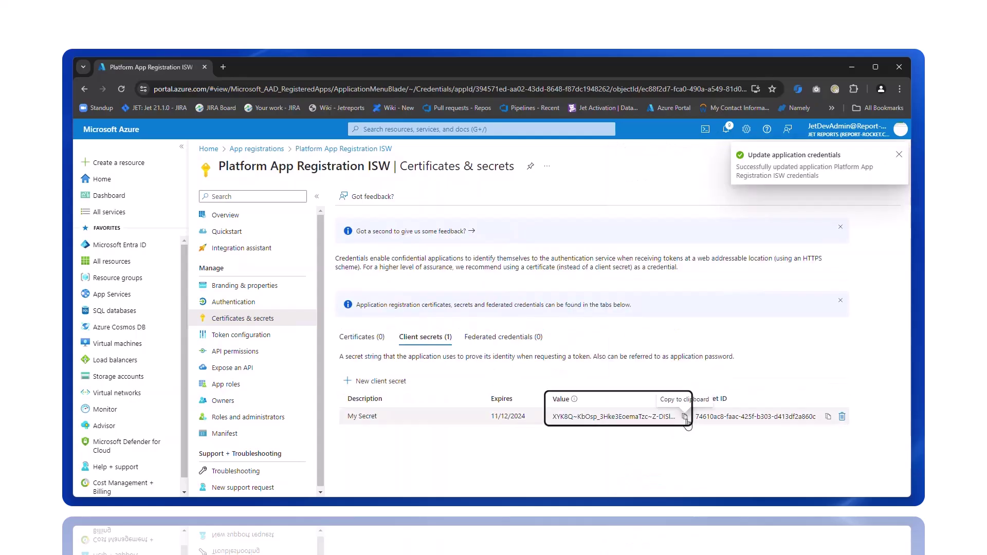
{"action": "left_click", "coordinate": [686, 417]}
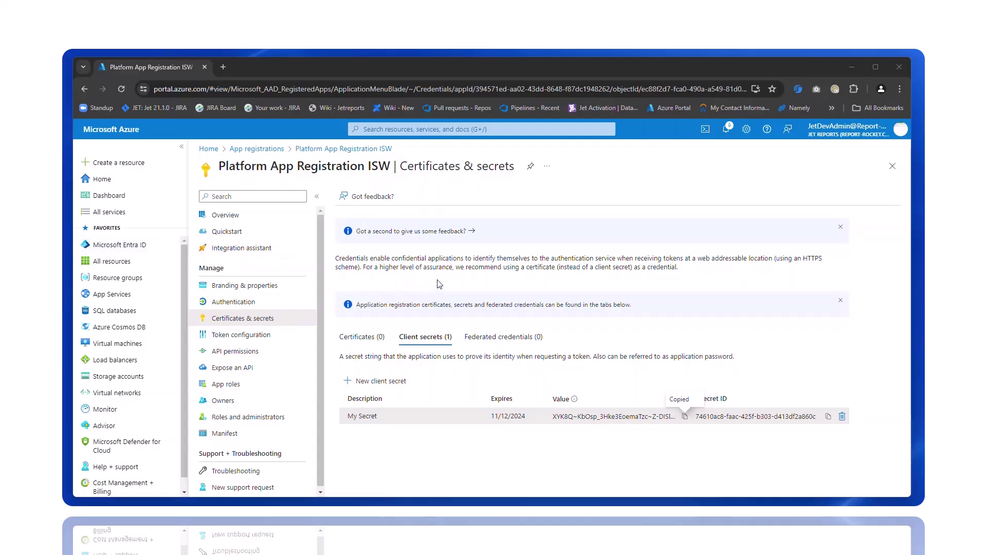
{"action": "left_click", "coordinate": [266, 304]}
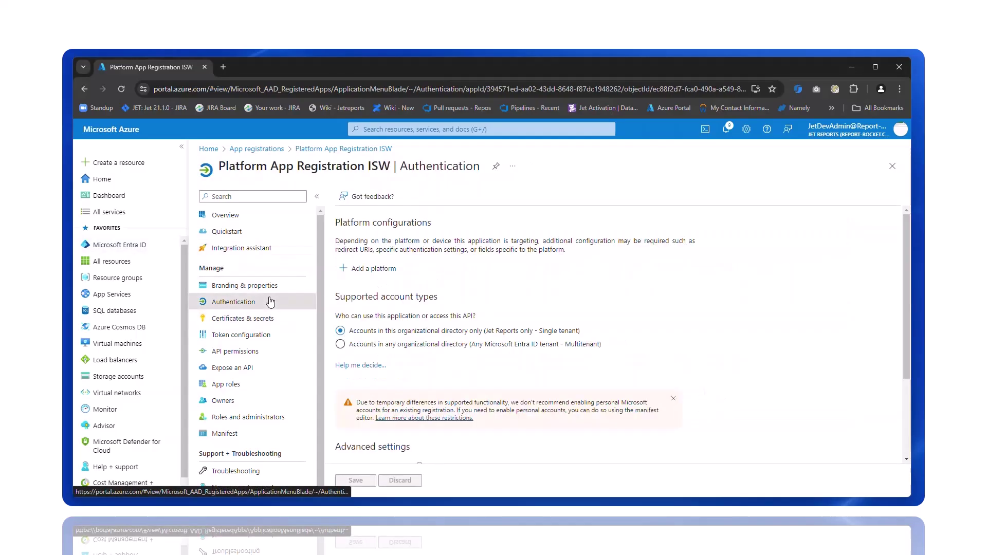
{"action": "left_click", "coordinate": [376, 278]}
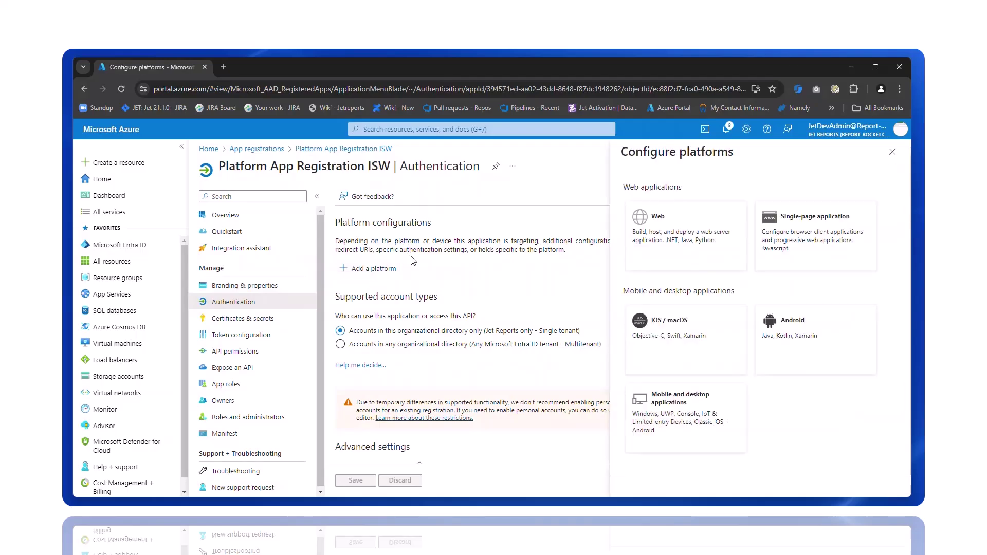
{"action": "left_click", "coordinate": [706, 239]}
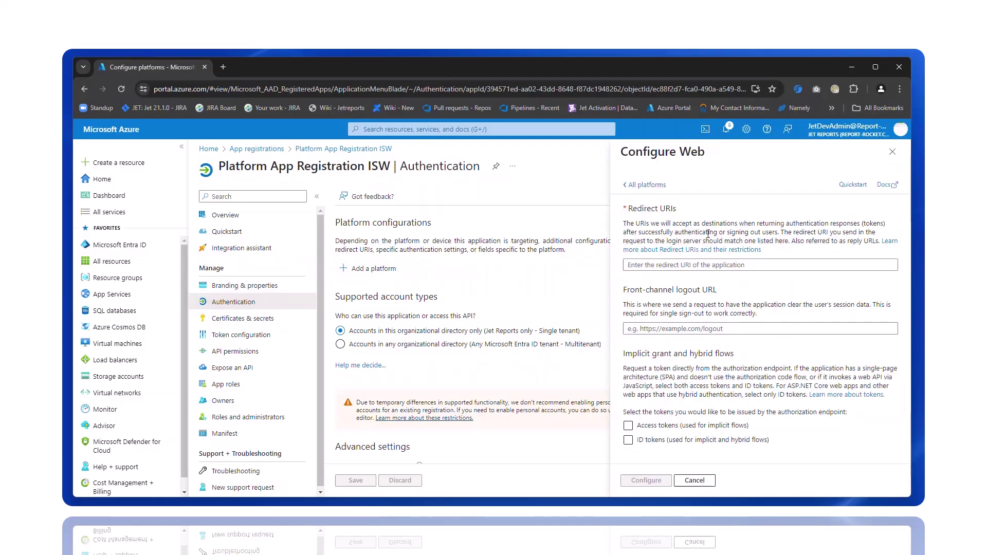
{"action": "left_click", "coordinate": [709, 264]}
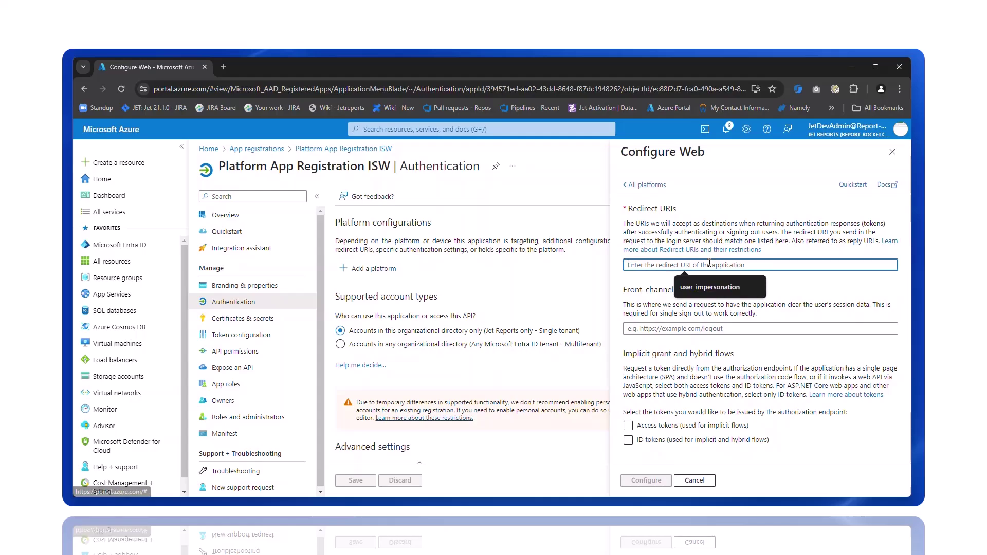
{"action": "type", "text": "htt"}
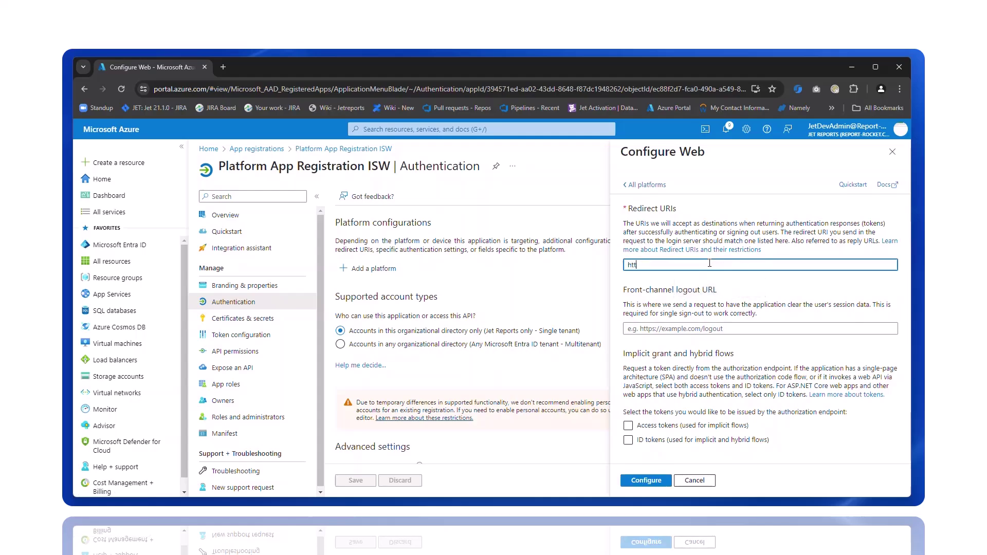
{"action": "type", "text": "ps://local"}
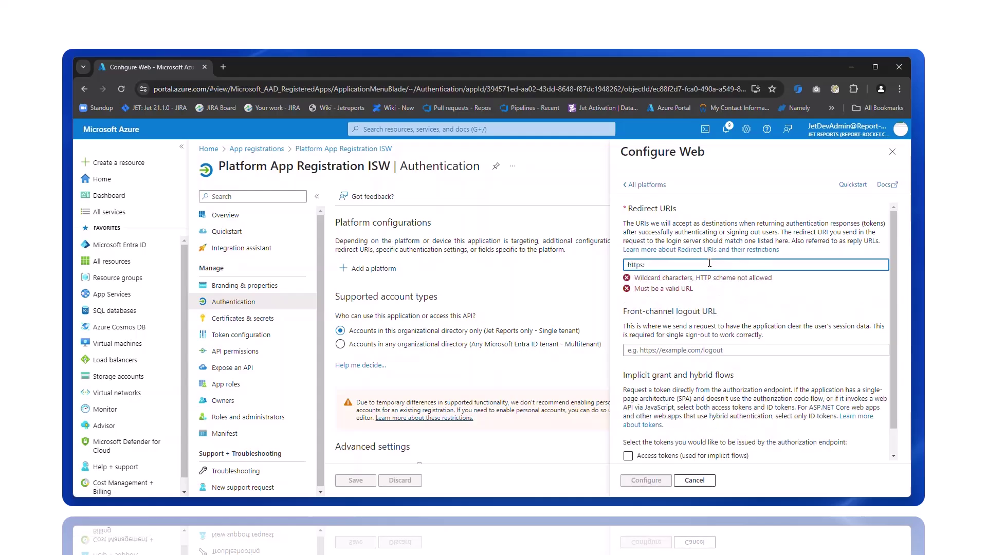
{"action": "type", "text": "host"}
{"action": "key", "text": "Tab"}
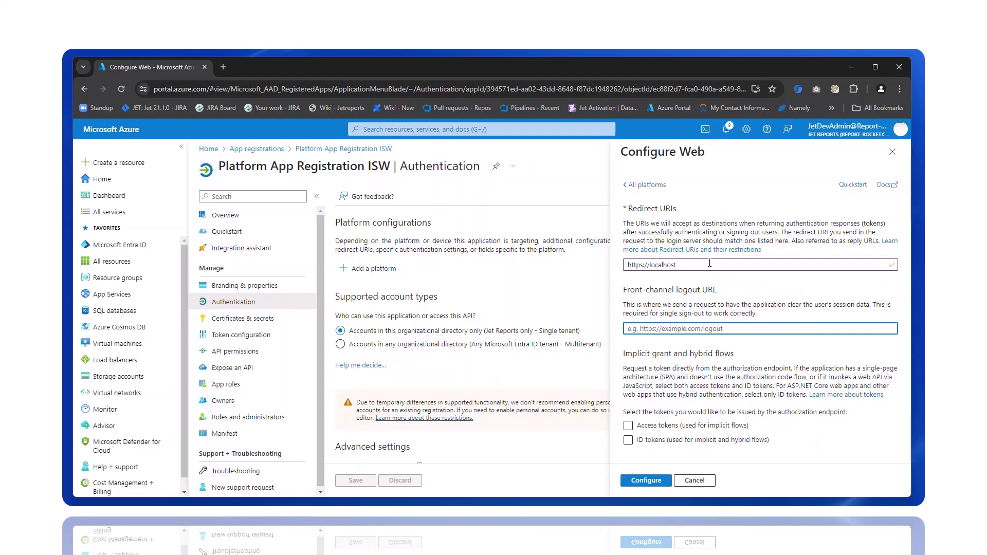
{"action": "type", "text": "https://localhost/identi"}
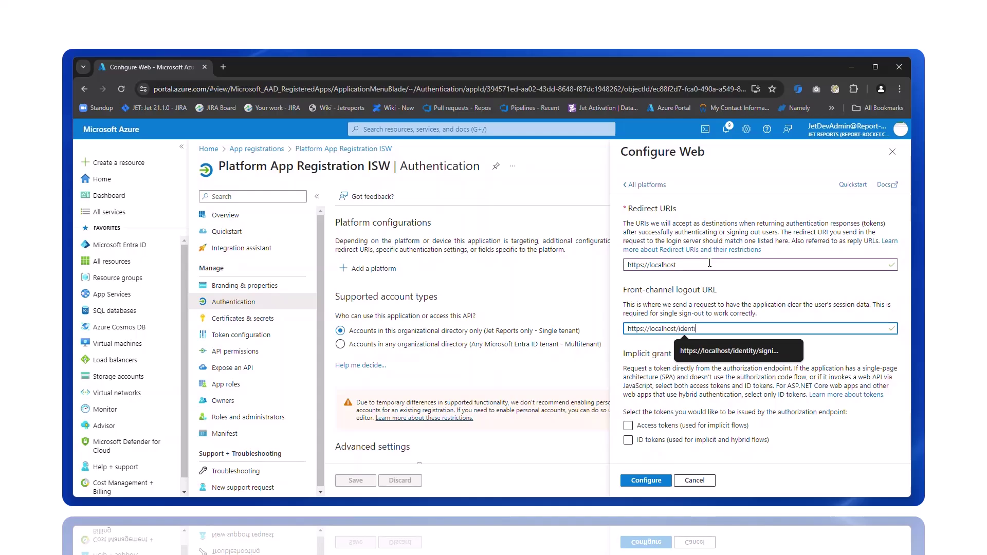
{"action": "key", "text": "BackSpace"}
{"action": "key", "text": "BackSpace"}
{"action": "key", "text": "BackSpace"}
{"action": "key", "text": "BackSpace"}
{"action": "key", "text": "BackSpace"}
{"action": "key", "text": "BackSpace"}
{"action": "type", "text": "account/logout"}
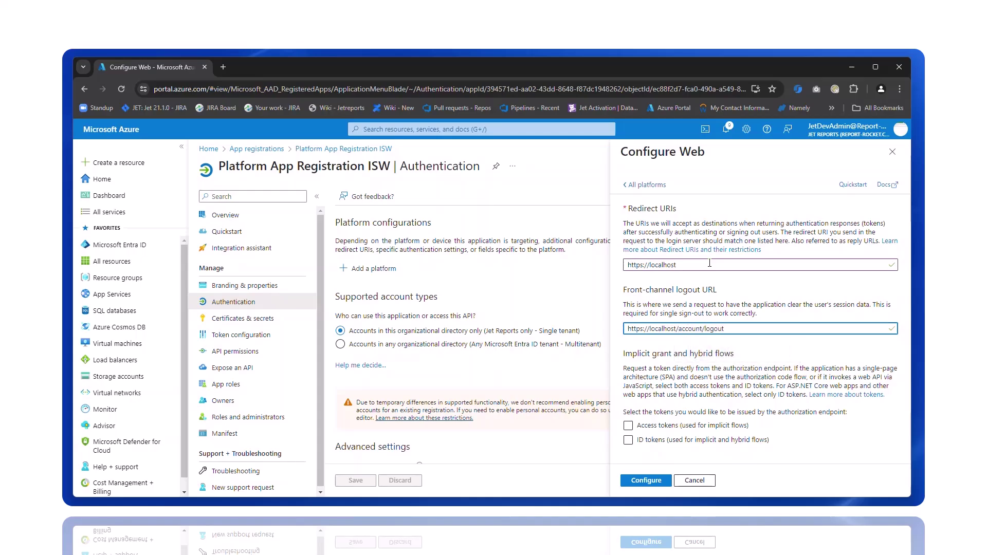
{"action": "left_click", "coordinate": [628, 426]}
{"action": "left_click", "coordinate": [628, 440]}
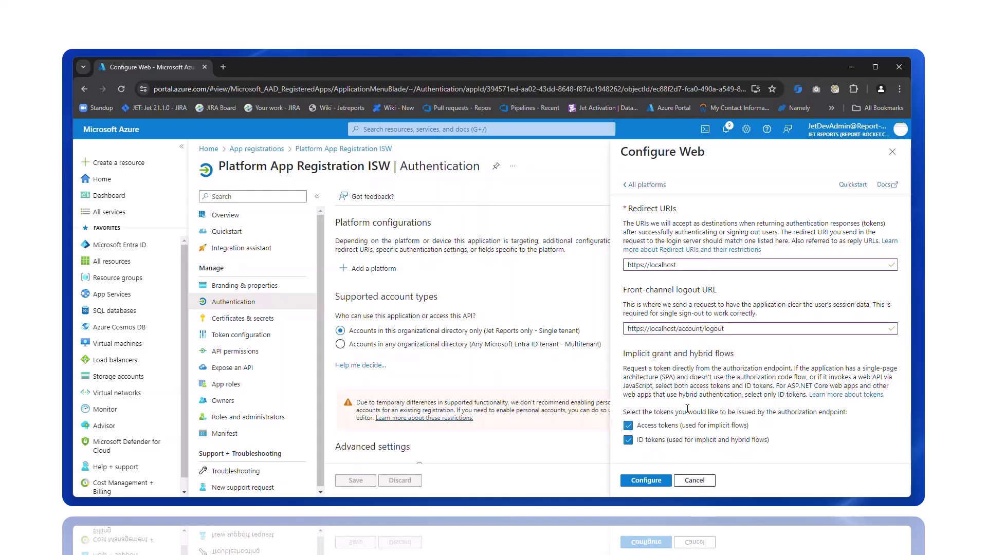
{"action": "left_click", "coordinate": [658, 481]}
{"action": "left_click", "coordinate": [365, 407]}
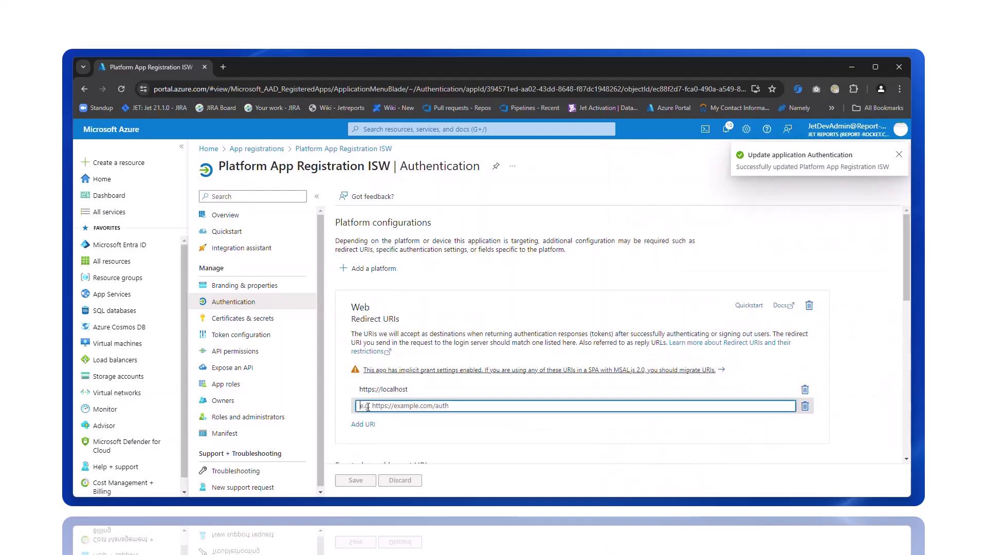
{"action": "type", "text": "https://localhost/signin-aad"}
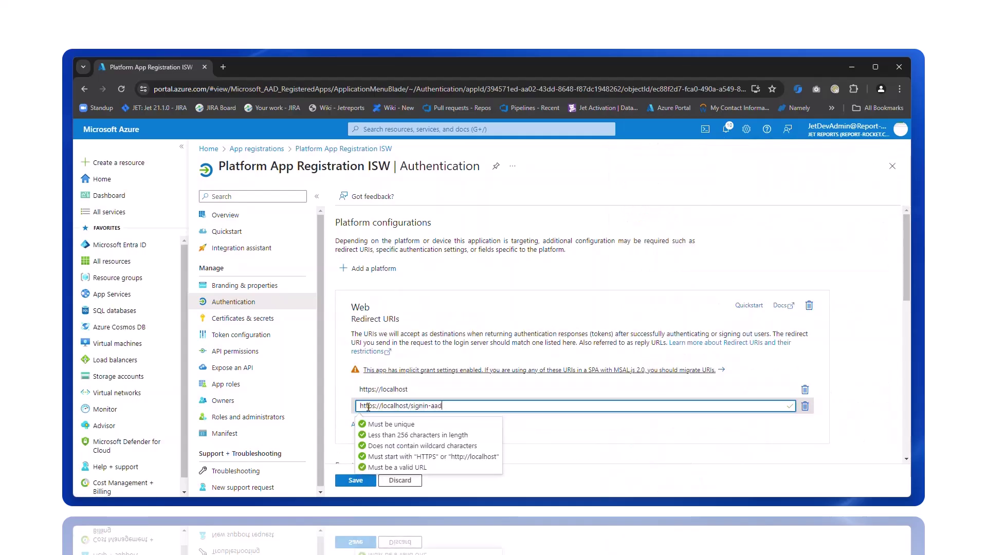
{"action": "left_click", "coordinate": [363, 423]}
{"action": "type", "text": "http"}
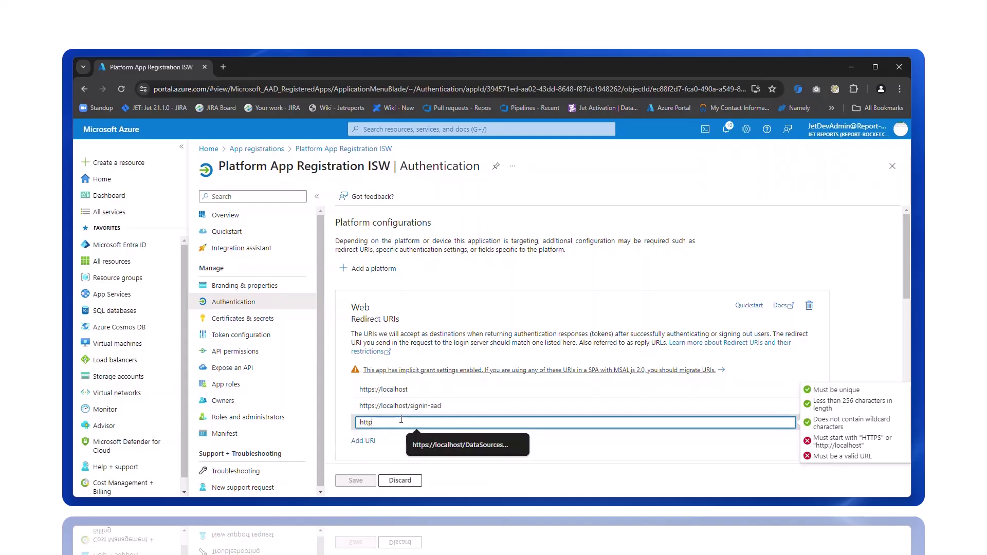
{"action": "type", "text": "s://localhost/identi"}
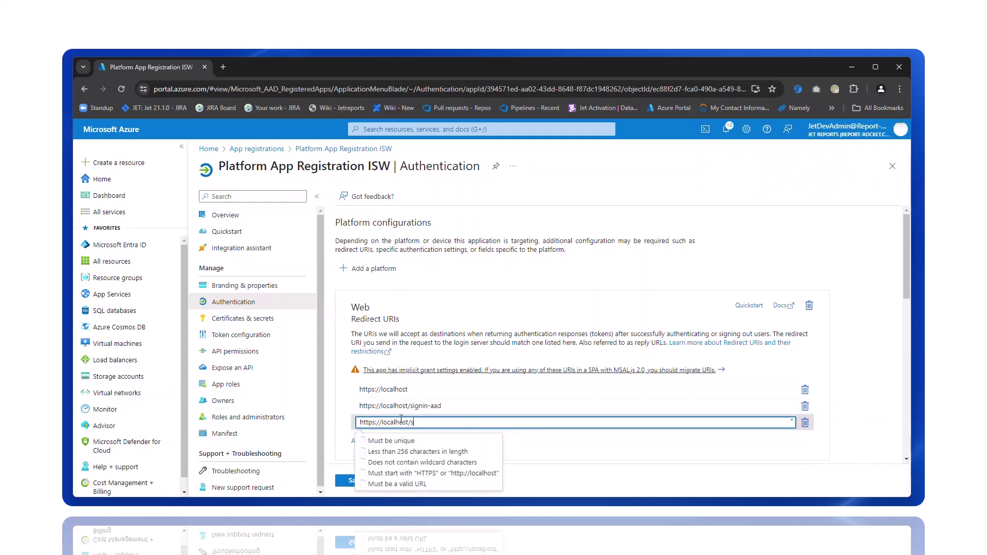
{"action": "type", "text": "ty/signin-aad"}
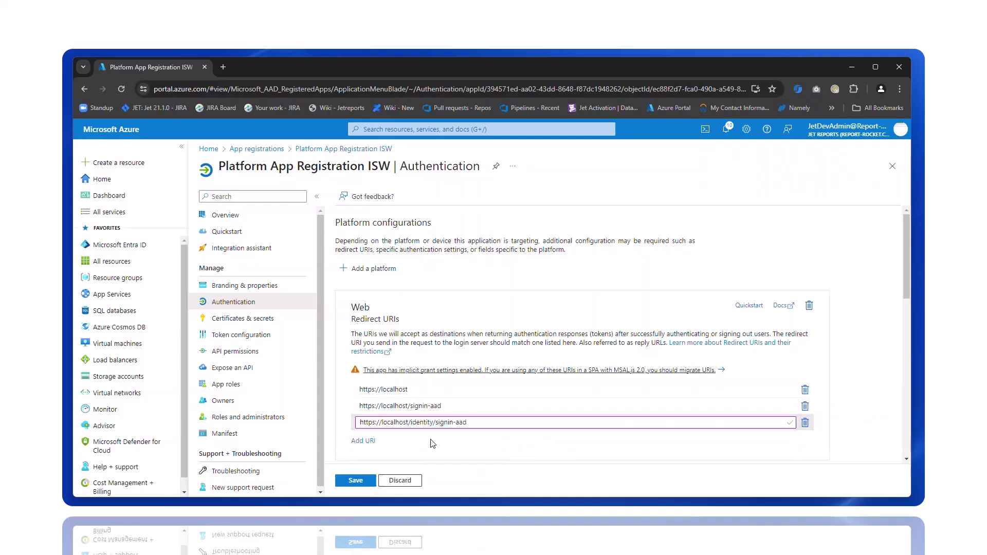
{"action": "left_click", "coordinate": [363, 440]}
{"action": "type", "text": "https://local"}
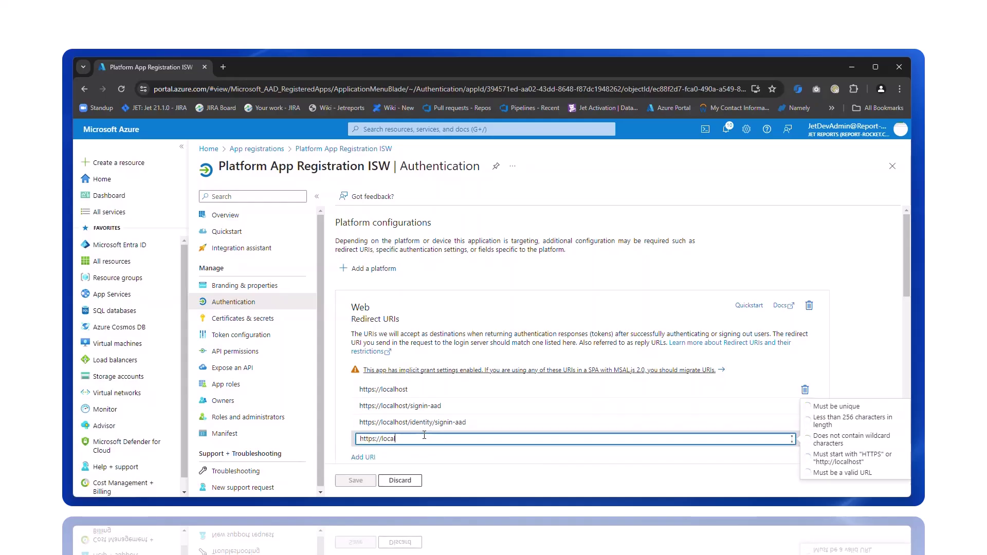
{"action": "type", "text": "host/identity/external/callback"}
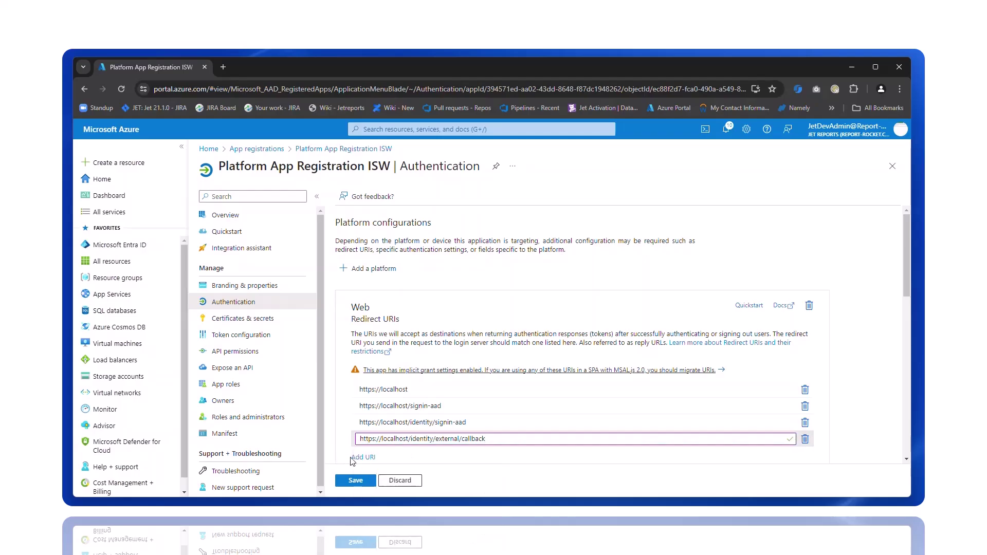
{"action": "left_click", "coordinate": [360, 457]}
{"action": "type", "text": "https://account"}
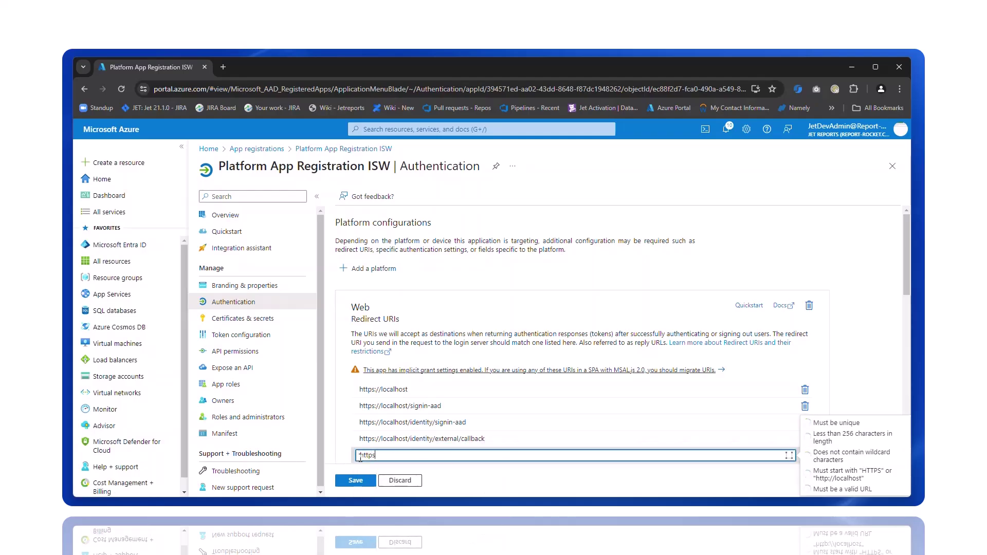
{"action": "key", "text": "BackSpace"}
{"action": "key", "text": "BackSpace"}
{"action": "key", "text": "BackSpace"}
{"action": "type", "text": "lo"}
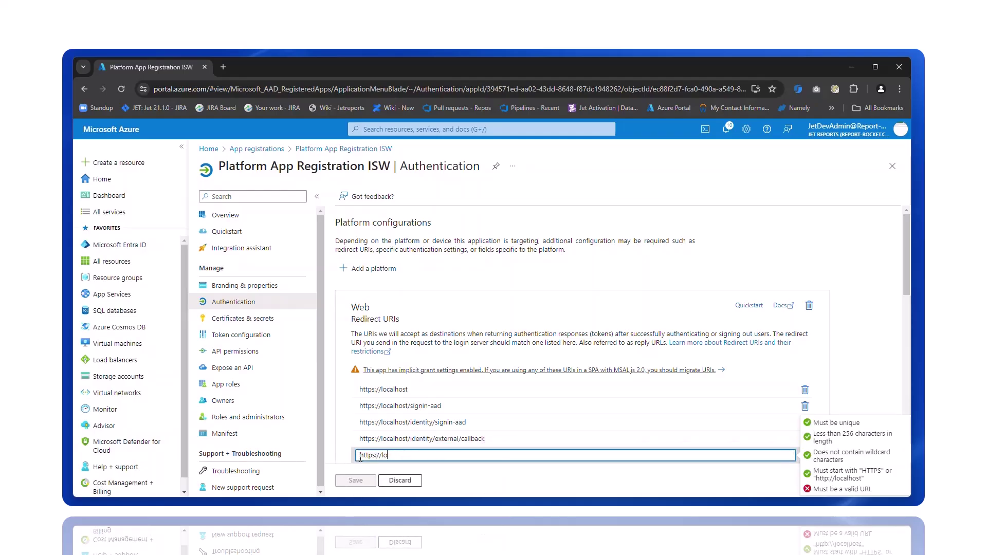
{"action": "type", "text": "calhost/account/logout"}
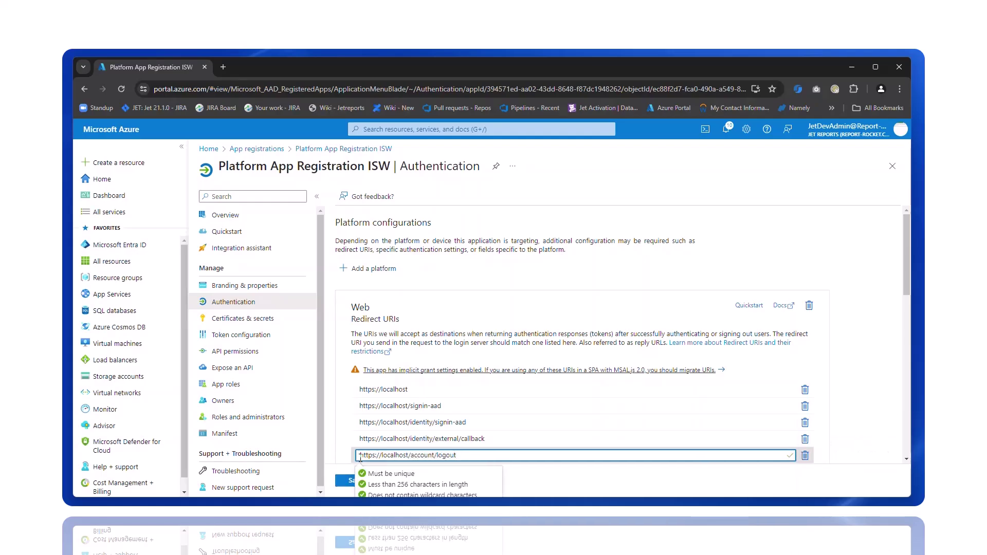
{"action": "scroll", "coordinate": [362, 436], "scroll_direction": "down", "scroll_amount": 4}
{"action": "scroll", "coordinate": [361, 435], "scroll_direction": "down", "scroll_amount": 3}
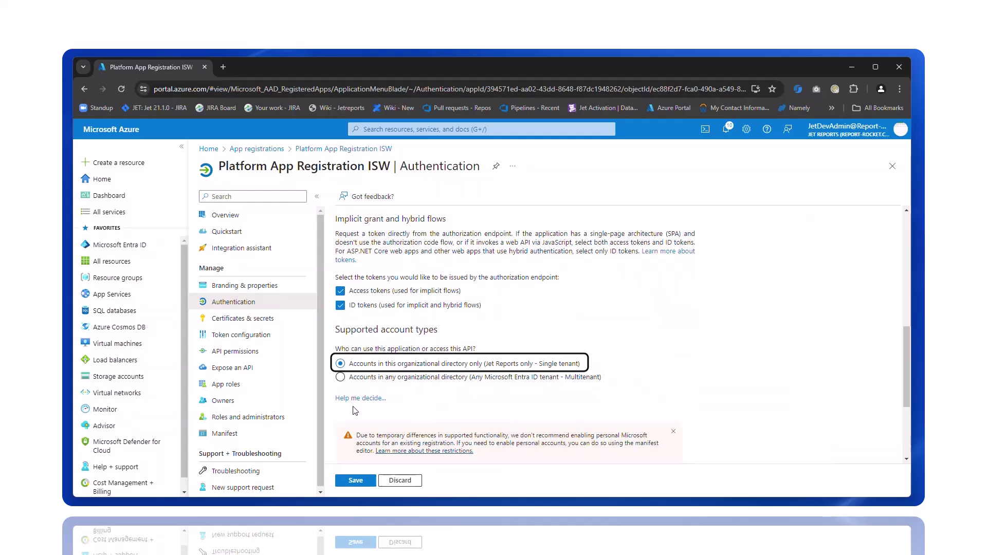
{"action": "scroll", "coordinate": [356, 421], "scroll_direction": "down", "scroll_amount": 3}
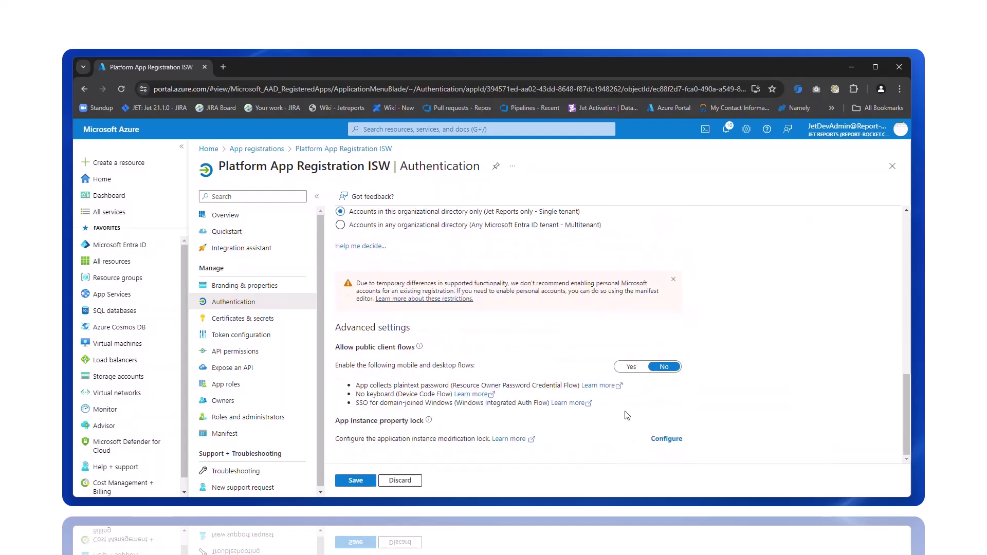
{"action": "left_click", "coordinate": [631, 366]}
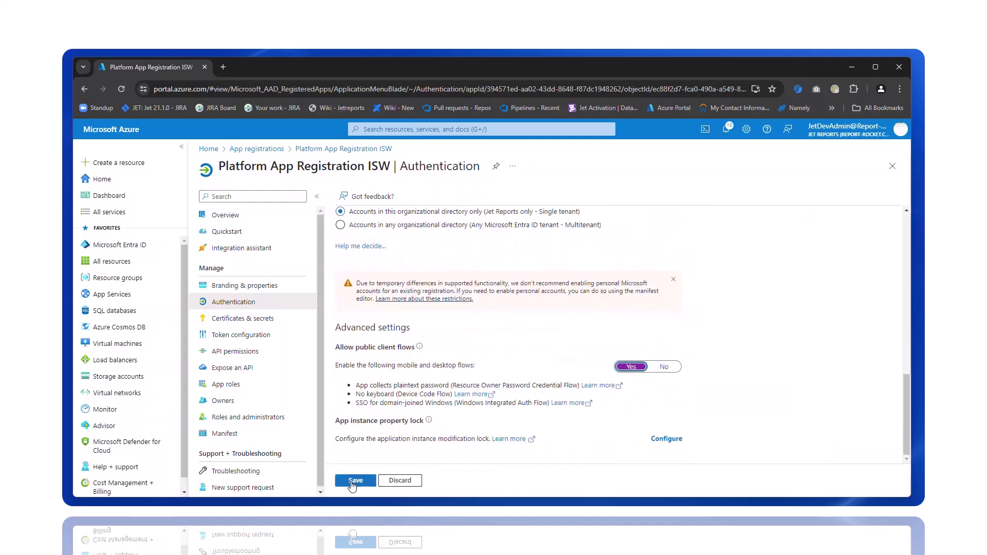
{"action": "left_click", "coordinate": [355, 480]}
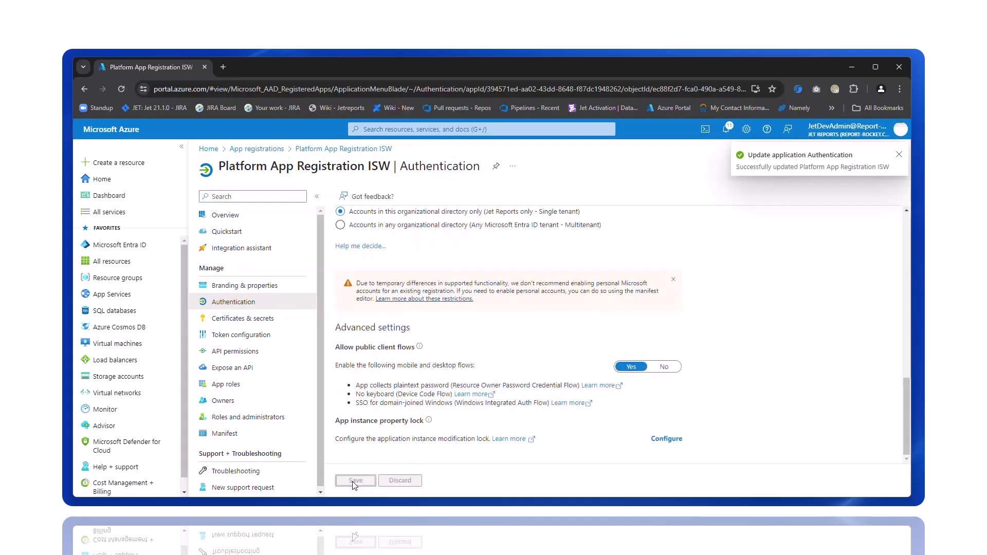
Step: Add delegated Microsoft Graph permissions Files.Read and Files.Read.All
{"action": "left_click", "coordinate": [276, 357]}
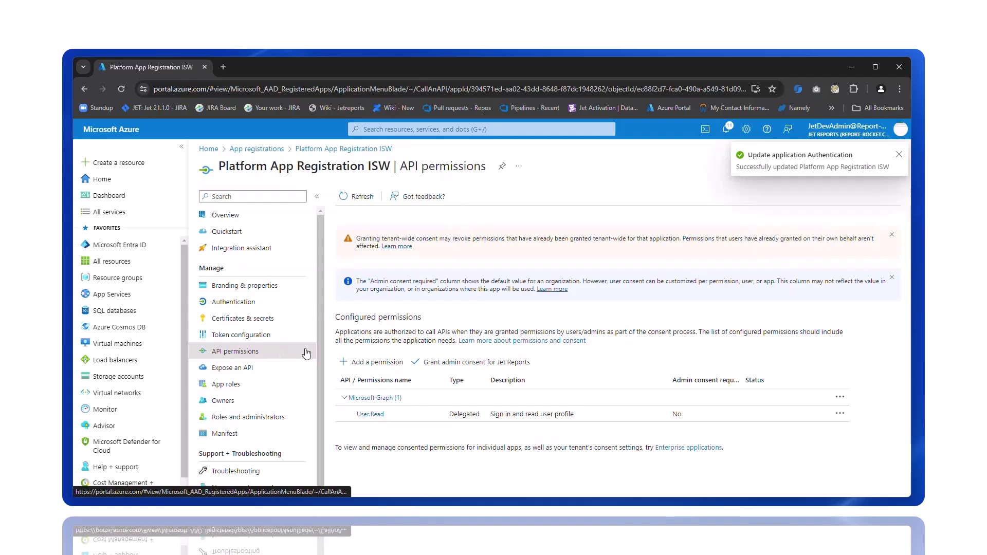
{"action": "left_click", "coordinate": [363, 362]}
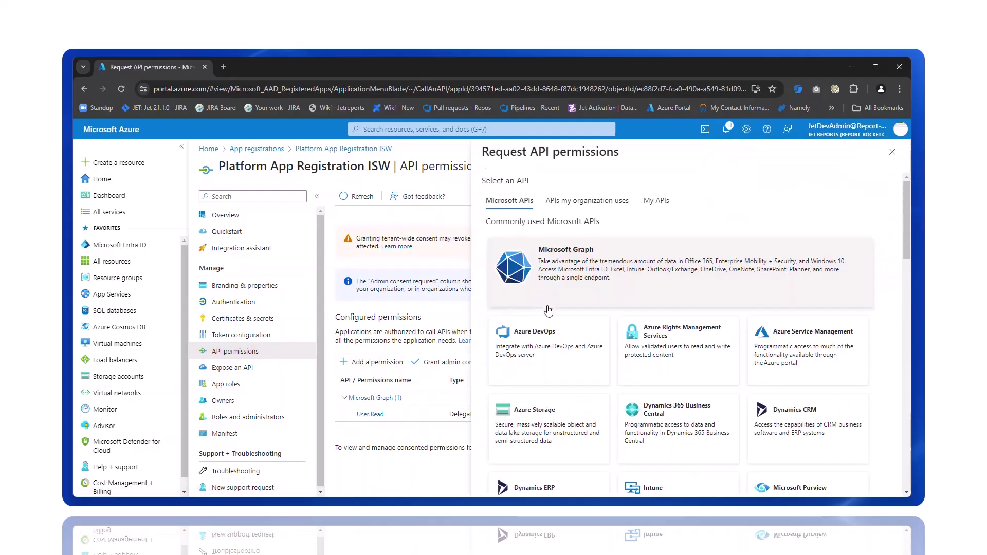
{"action": "left_click", "coordinate": [553, 295]}
{"action": "left_click", "coordinate": [561, 250]}
{"action": "left_click", "coordinate": [557, 307]}
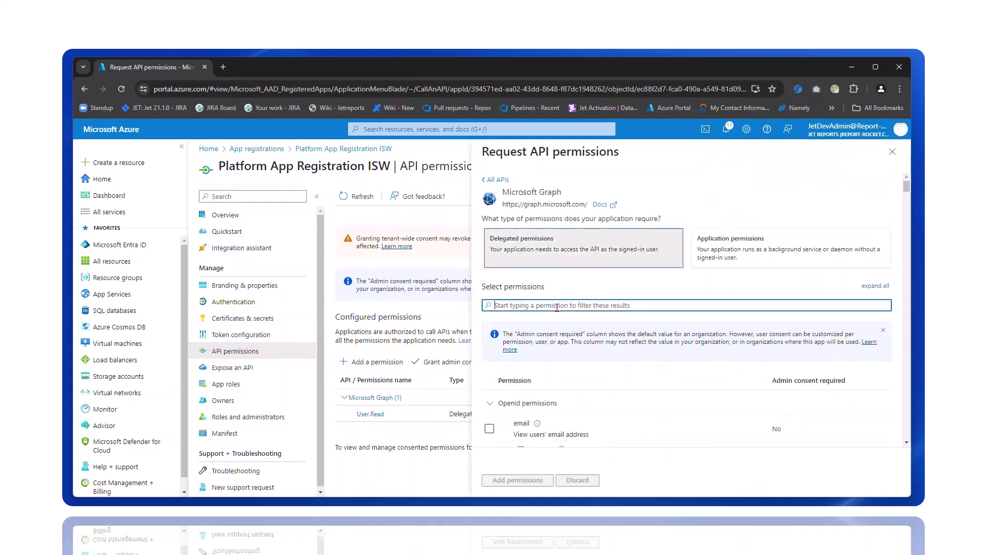
{"action": "type", "text": "files.read"}
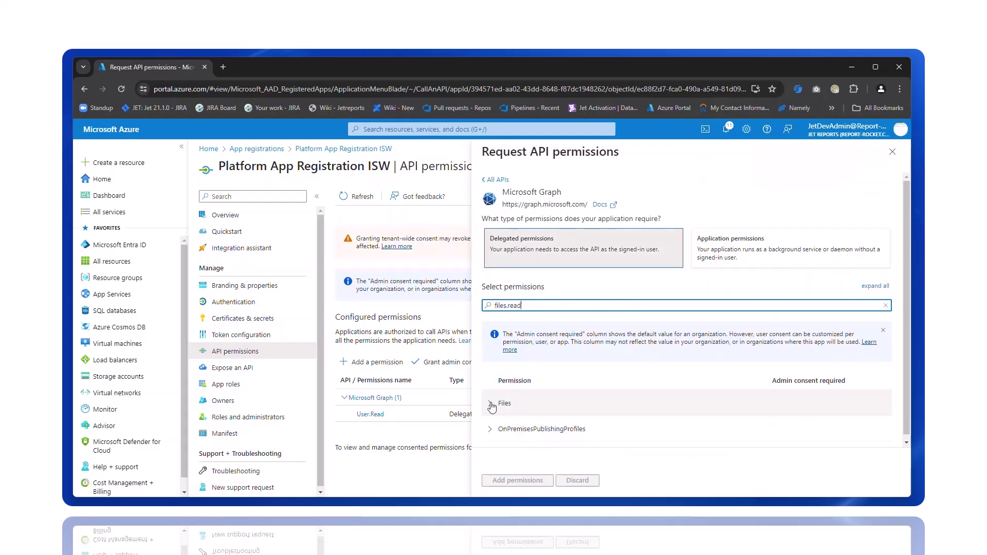
{"action": "left_click", "coordinate": [490, 403]}
{"action": "left_click", "coordinate": [489, 430]}
{"action": "scroll", "coordinate": [489, 433], "scroll_direction": "down", "scroll_amount": 1}
{"action": "left_click", "coordinate": [490, 403]}
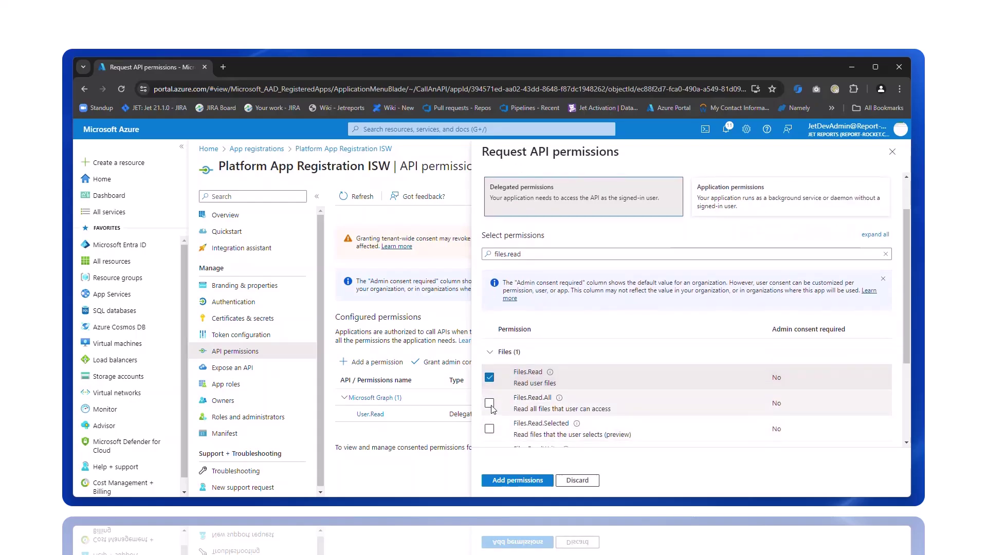
Step: Tick delegated permissions Group.Read.All and profile
{"action": "triple_click", "coordinate": [537, 254]}
{"action": "type", "text": "group.rea"}
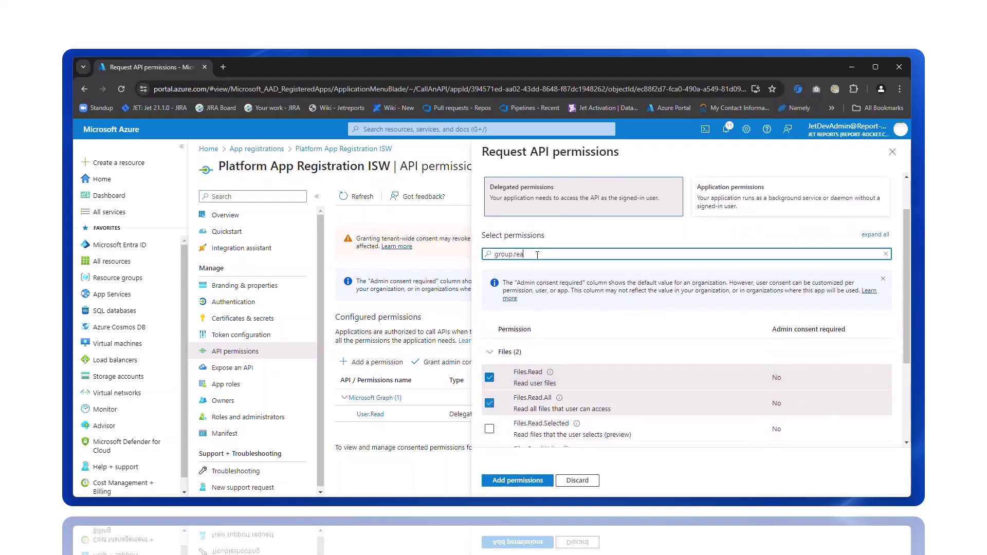
{"action": "type", "text": "d.all"}
{"action": "left_click", "coordinate": [494, 406]}
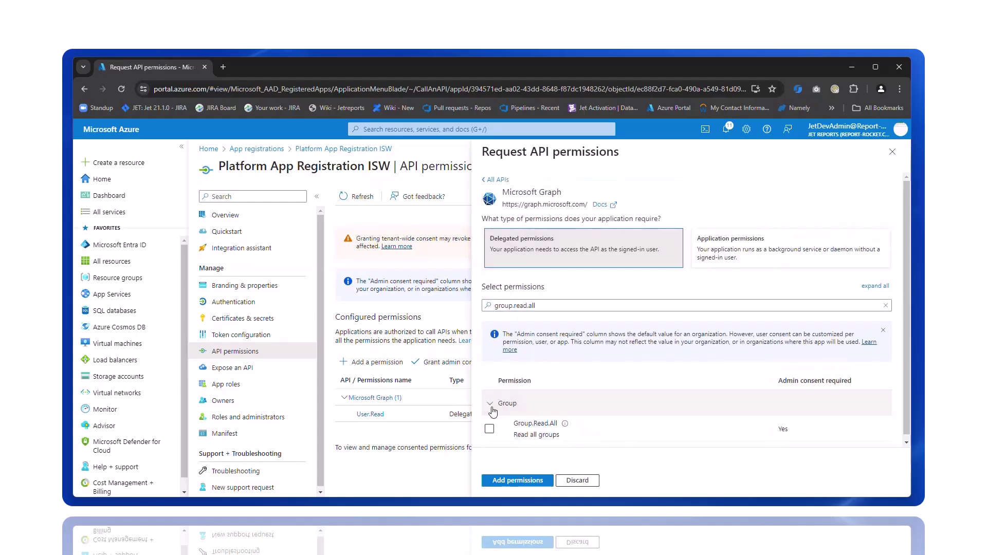
{"action": "left_click", "coordinate": [489, 424]}
{"action": "triple_click", "coordinate": [553, 301]}
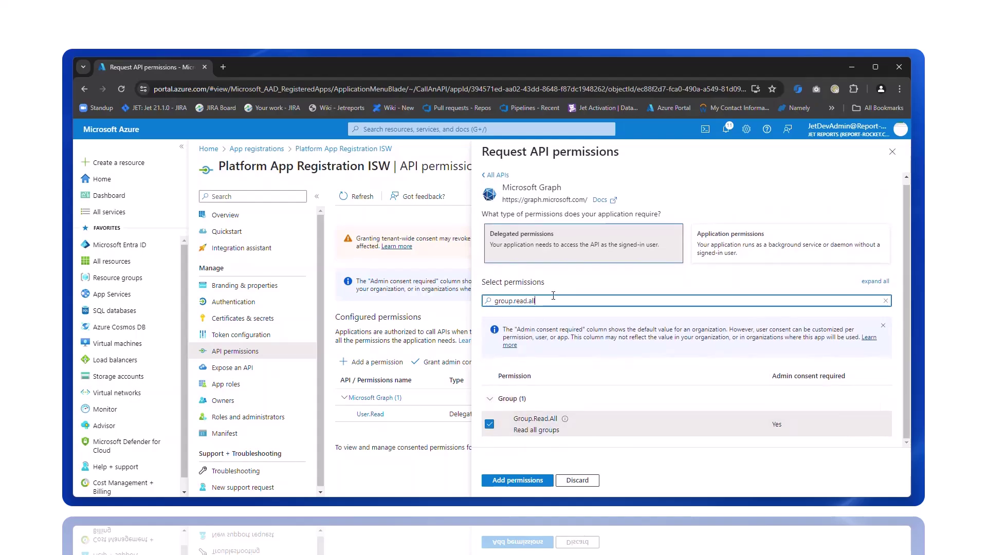
{"action": "type", "text": "OFFLINE_ACCESS"}
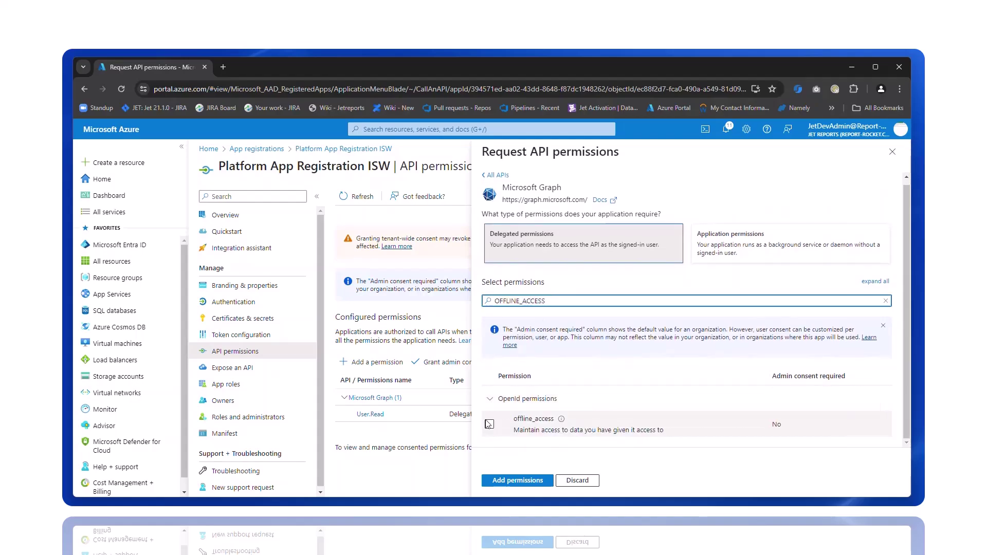
{"action": "triple_click", "coordinate": [553, 301]}
{"action": "type", "text": "profile"}
{"action": "left_click", "coordinate": [490, 424]}
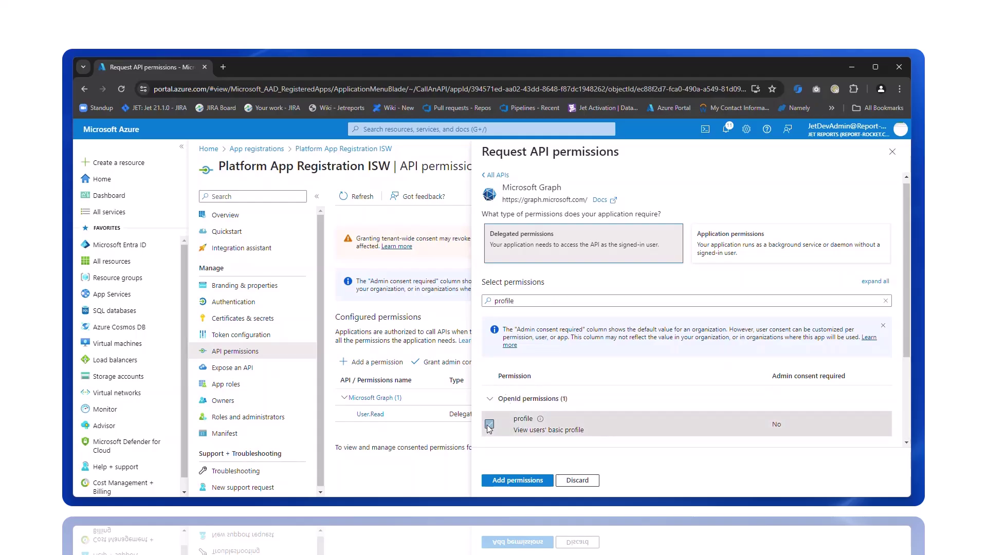
Step: Tick delegated permissions openid and User.Read.All
{"action": "triple_click", "coordinate": [553, 301]}
{"action": "type", "text": "openid"}
{"action": "left_click", "coordinate": [490, 424]}
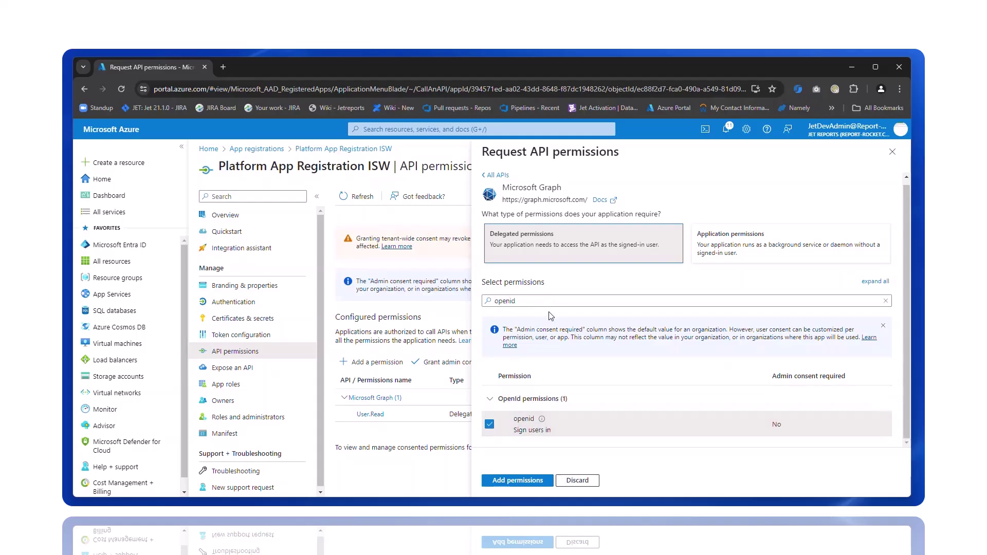
{"action": "triple_click", "coordinate": [550, 302]}
{"action": "type", "text": "user.read"}
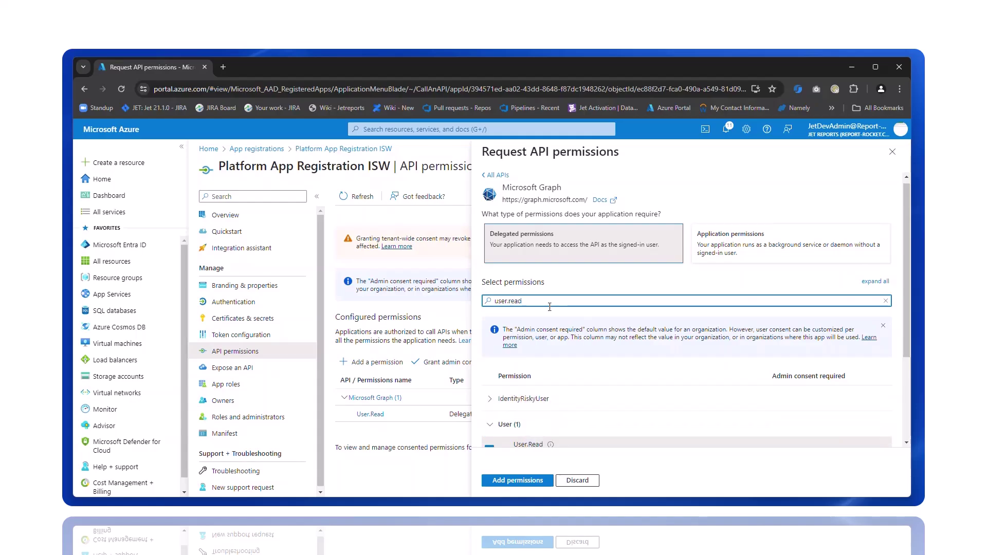
{"action": "scroll", "coordinate": [501, 334], "scroll_direction": "down", "scroll_amount": 2}
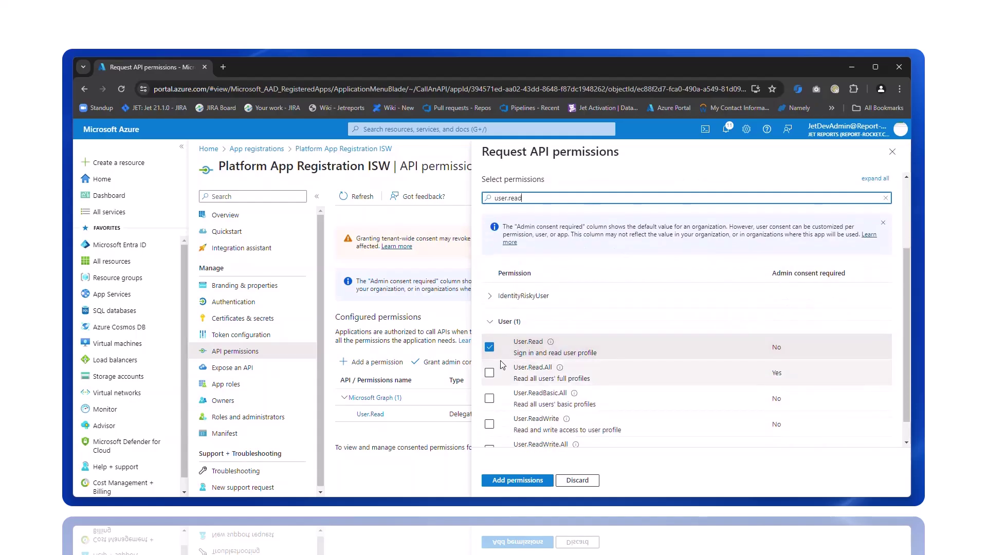
{"action": "left_click", "coordinate": [489, 373]}
{"action": "scroll", "coordinate": [571, 357], "scroll_direction": "up", "scroll_amount": 2}
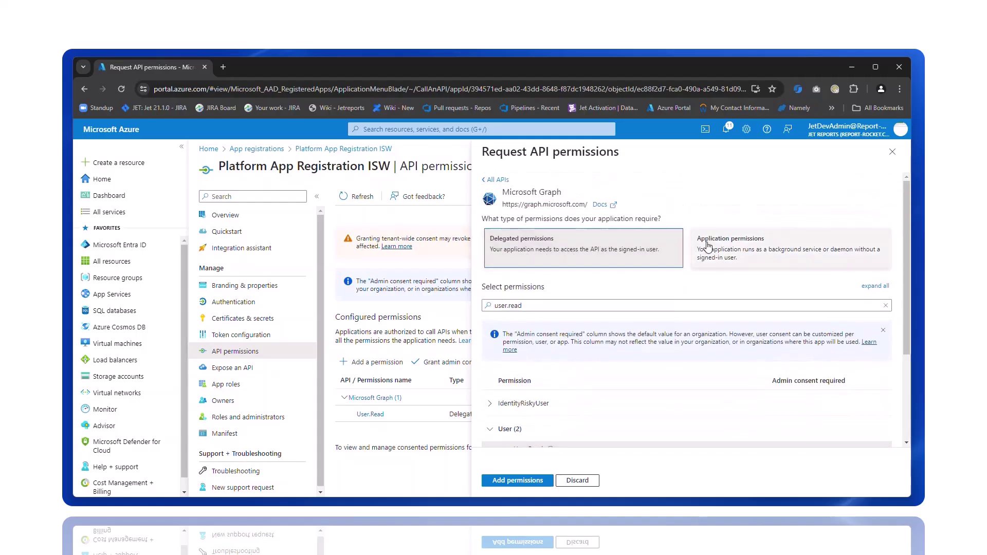
Step: Tick application permissions Directory.Read.All, Files.Read.All and Files.ReadWrite.All
{"action": "left_click", "coordinate": [754, 255]}
{"action": "triple_click", "coordinate": [573, 305]}
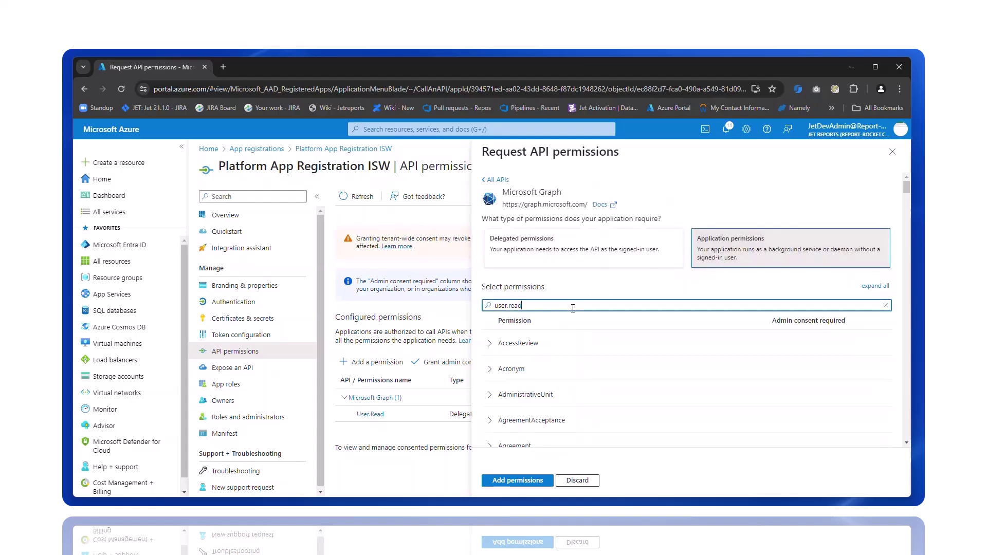
{"action": "type", "text": "directory.read"}
{"action": "left_click", "coordinate": [490, 344]}
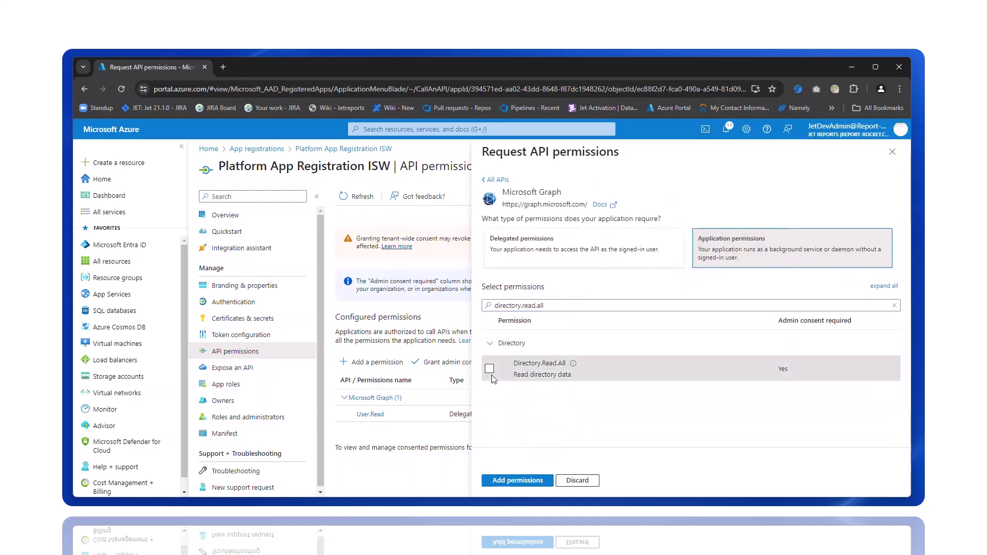
{"action": "left_click", "coordinate": [489, 368]}
{"action": "triple_click", "coordinate": [585, 304]}
{"action": "type", "text": "files.read"}
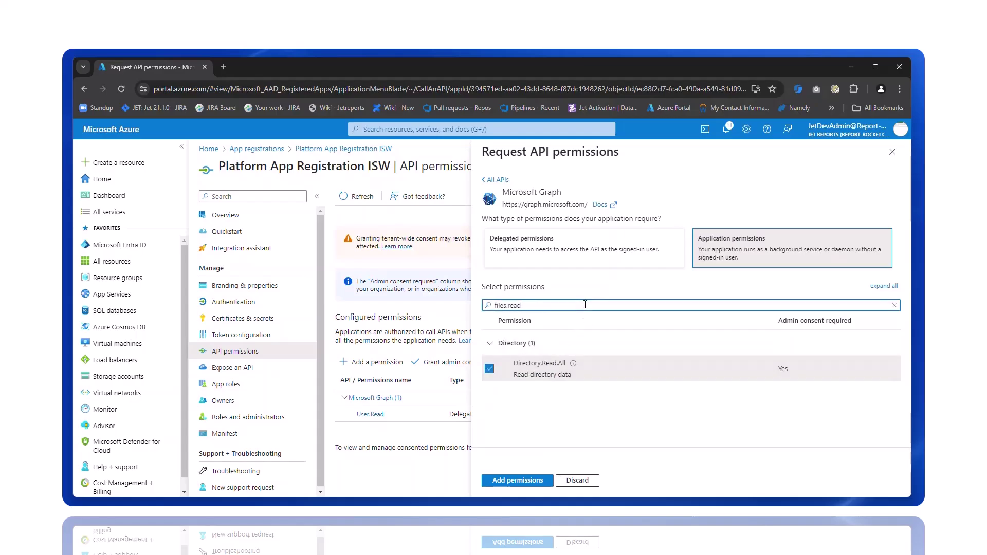
{"action": "type", "text": ".all"}
{"action": "left_click", "coordinate": [490, 343]}
{"action": "left_click", "coordinate": [489, 368]}
{"action": "left_click", "coordinate": [549, 308]}
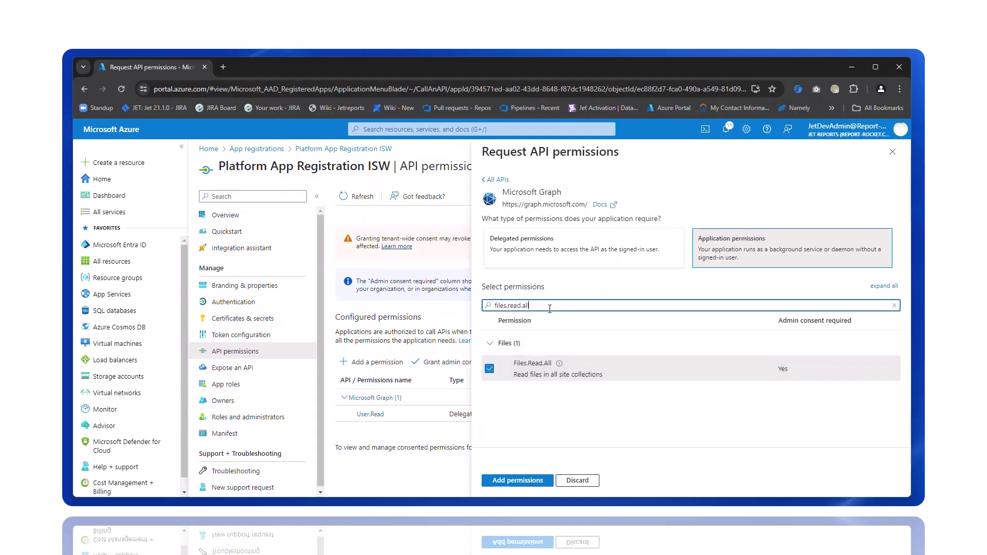
{"action": "left_click", "coordinate": [489, 394]}
Step: Tick application permissions Group.Read.All and User.Read.All, then add all permissions
{"action": "triple_click", "coordinate": [559, 305]}
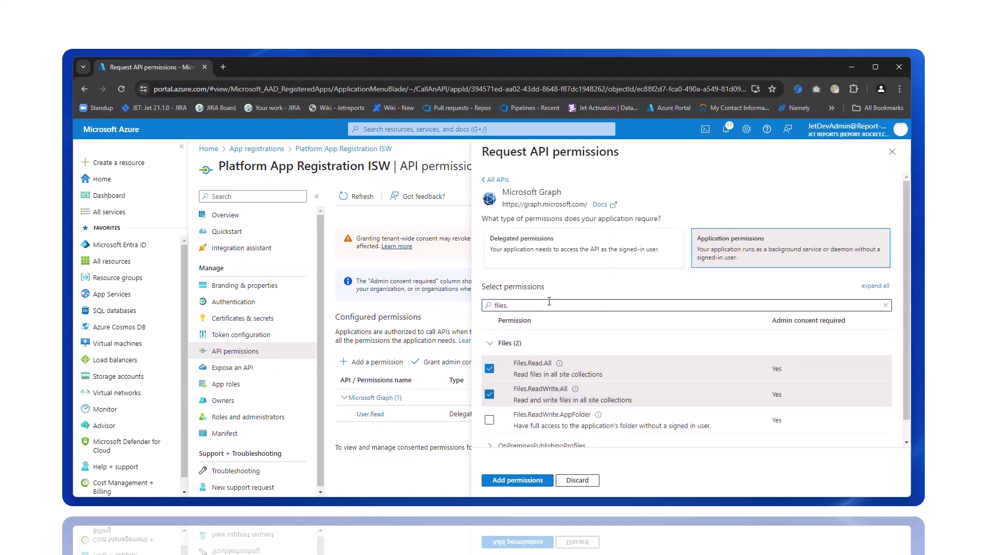
{"action": "type", "text": "group.read.all"}
{"action": "left_click", "coordinate": [490, 343]}
{"action": "left_click", "coordinate": [489, 368]}
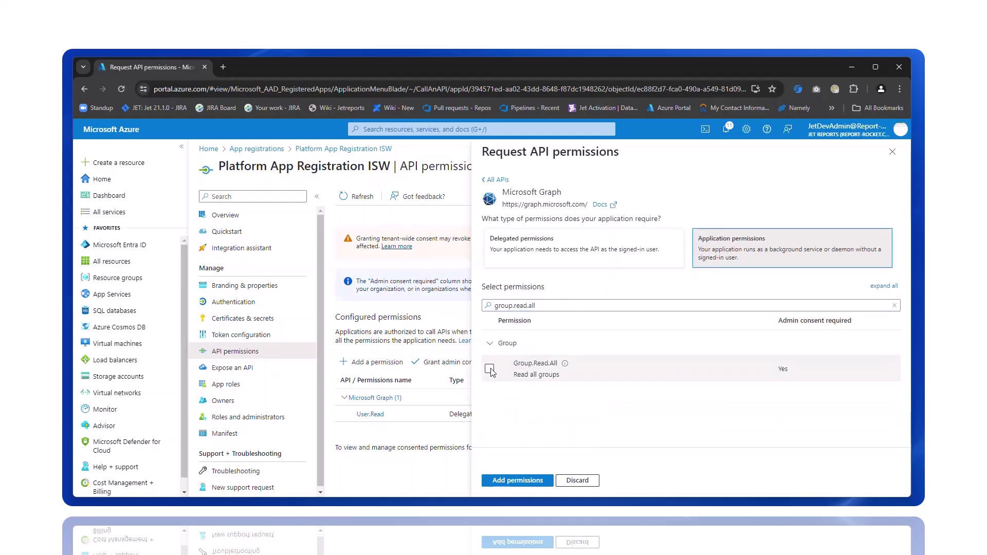
{"action": "triple_click", "coordinate": [558, 305]}
{"action": "type", "text": "use"}
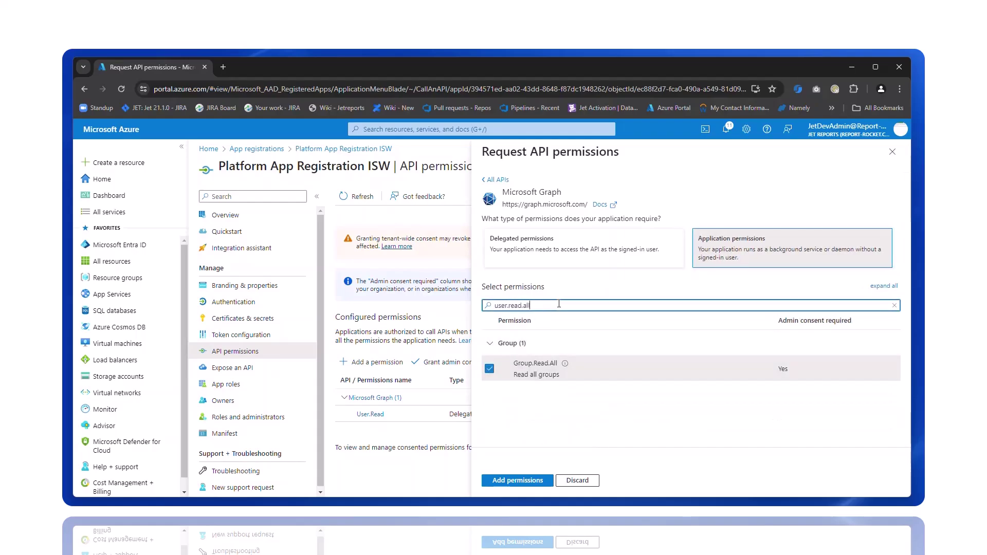
{"action": "left_click", "coordinate": [491, 369]}
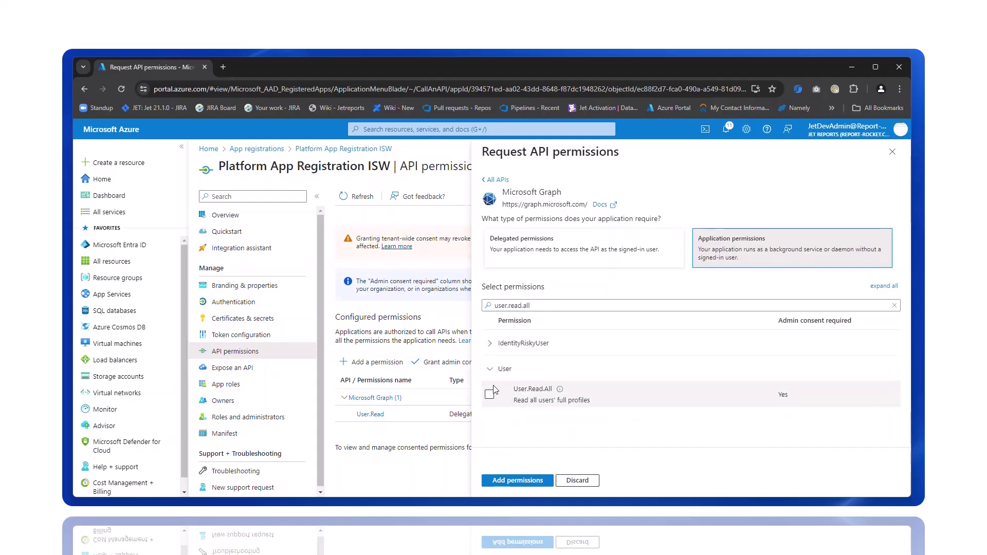
{"action": "left_click", "coordinate": [489, 394]}
{"action": "left_click", "coordinate": [525, 480]}
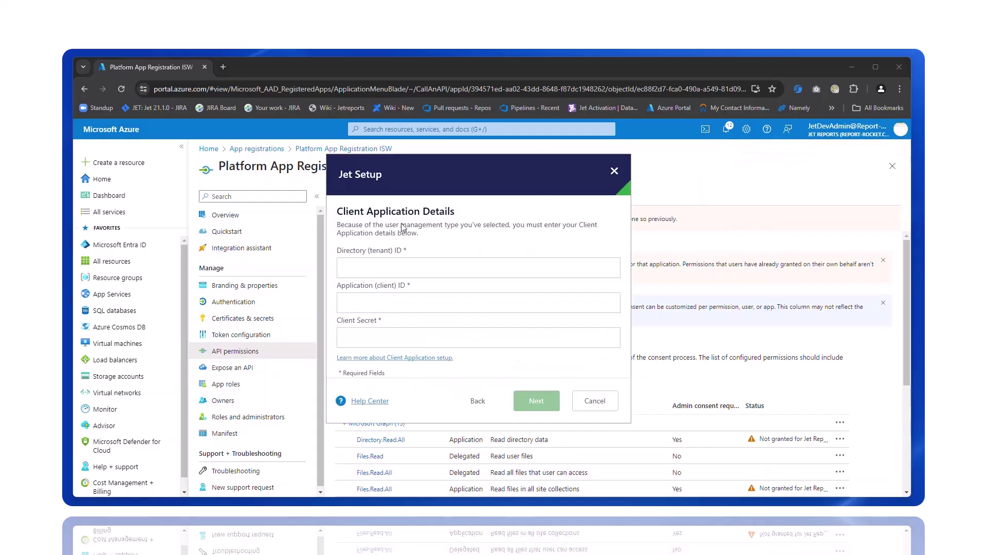
Step: Paste the Directory (tenant) ID and Application (client) ID into the Client Application Details fields
{"action": "left_click", "coordinate": [424, 268]}
{"action": "type", "text": "640c5cc9-fa7e-4e16-8ec6-d7683d6e19c7"}
{"action": "left_click", "coordinate": [395, 303]}
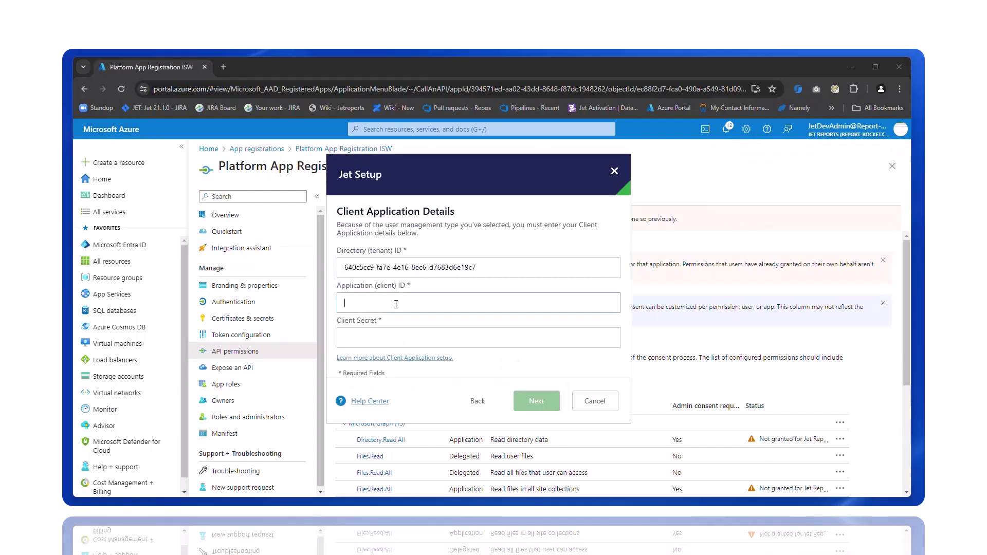
{"action": "type", "text": "394571ed-aa02-43dd-8648-f87dc1948262"}
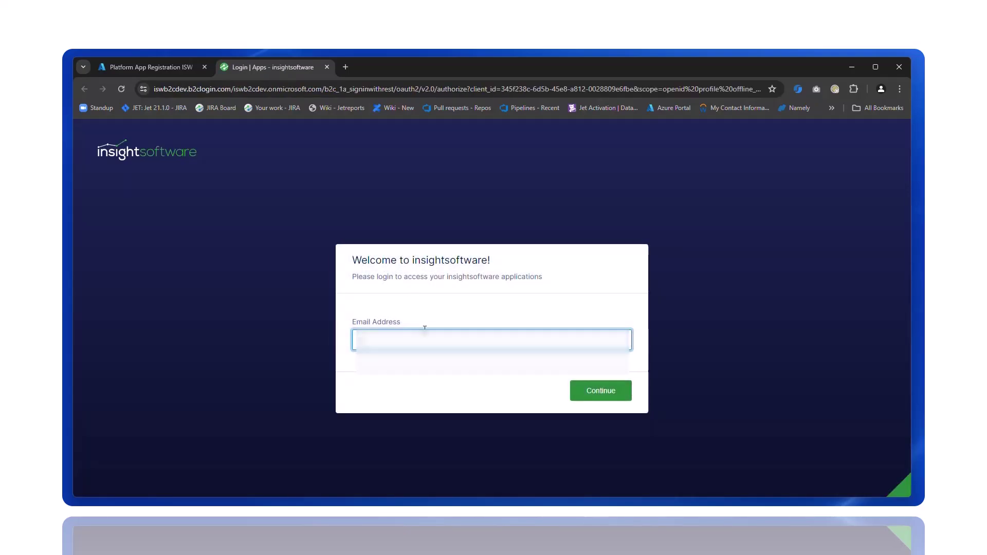
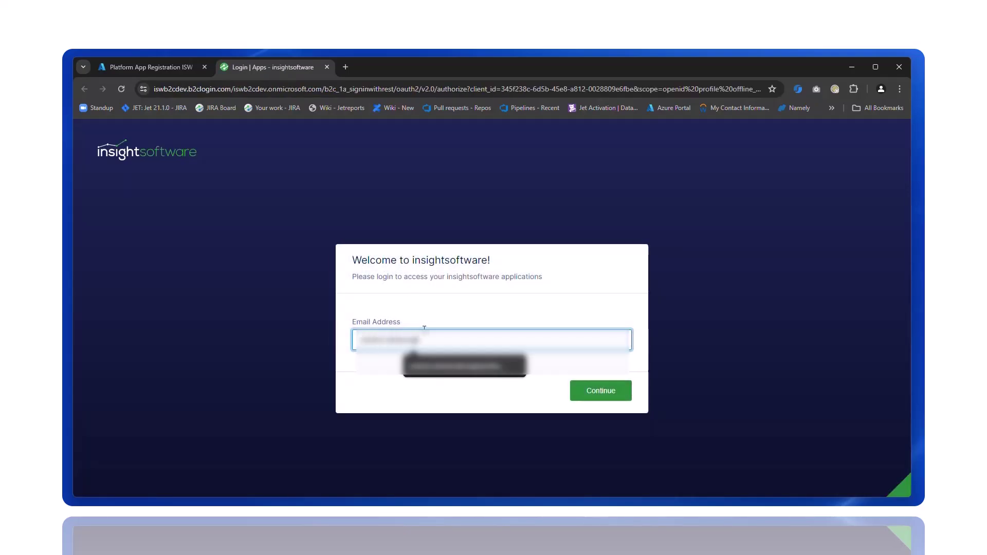
Step: Enter the account's email address on the insightsoftware login page and continue signing in
{"action": "key", "text": "Return"}
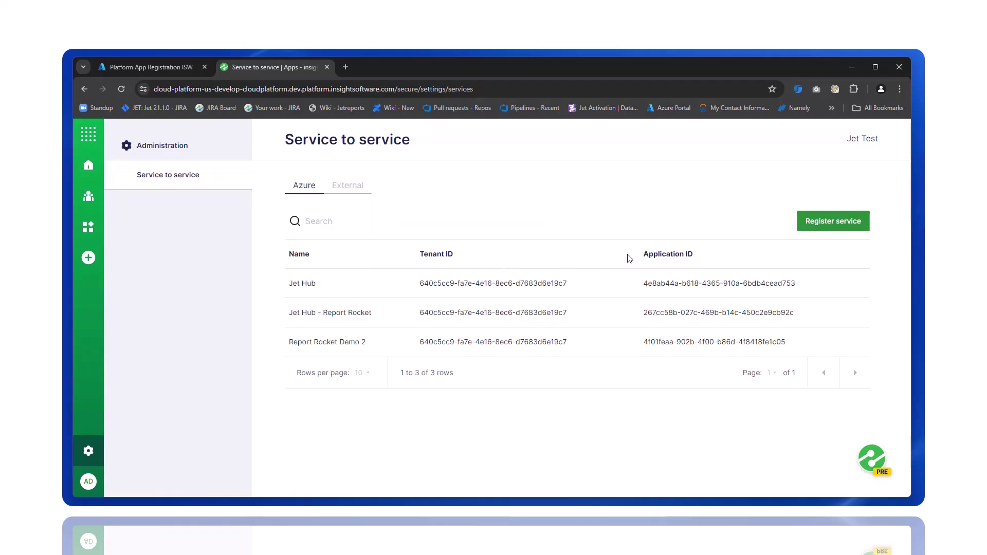
Step: Fill in a new service named 'Platform demo' with the pasted tenant ID and application ID
{"action": "left_click", "coordinate": [830, 222]}
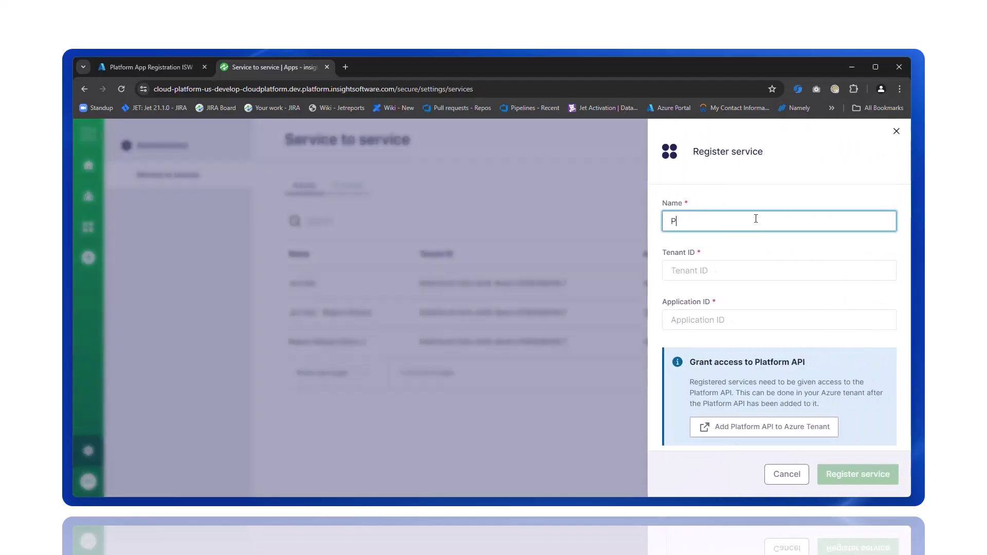
{"action": "type", "text": "Platform demo"}
{"action": "key", "text": "Tab"}
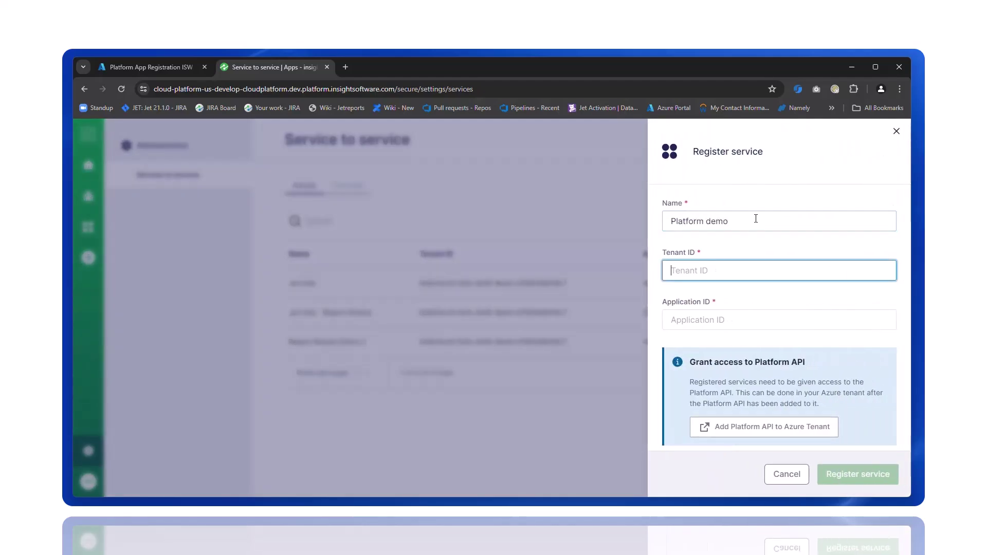
{"action": "type", "text": "640c5cc9-fa7e-4e16-8ec6-d7683d6e19c7"}
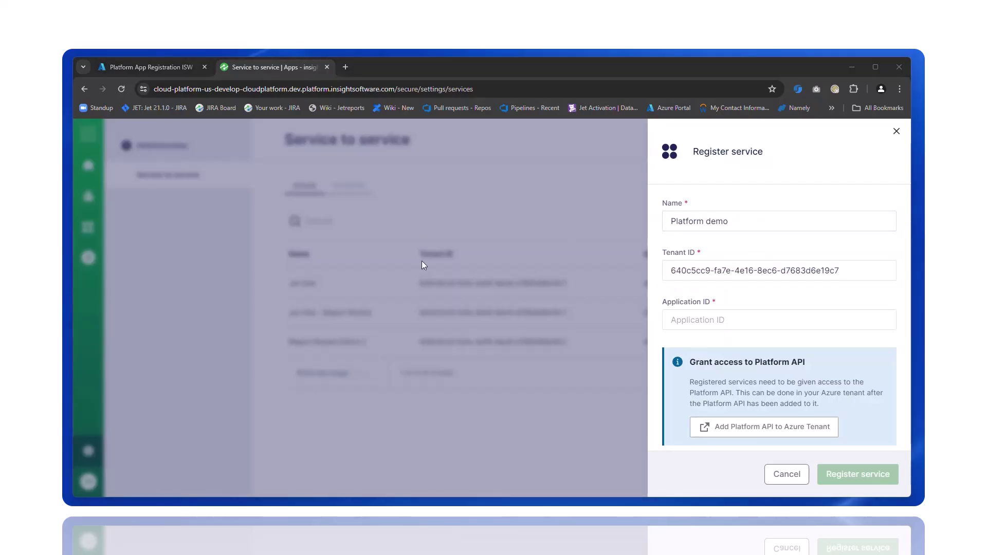
{"action": "left_click", "coordinate": [755, 328]}
{"action": "type", "text": "394571ed-aa02-43dd-8648-f87dc1948262"}
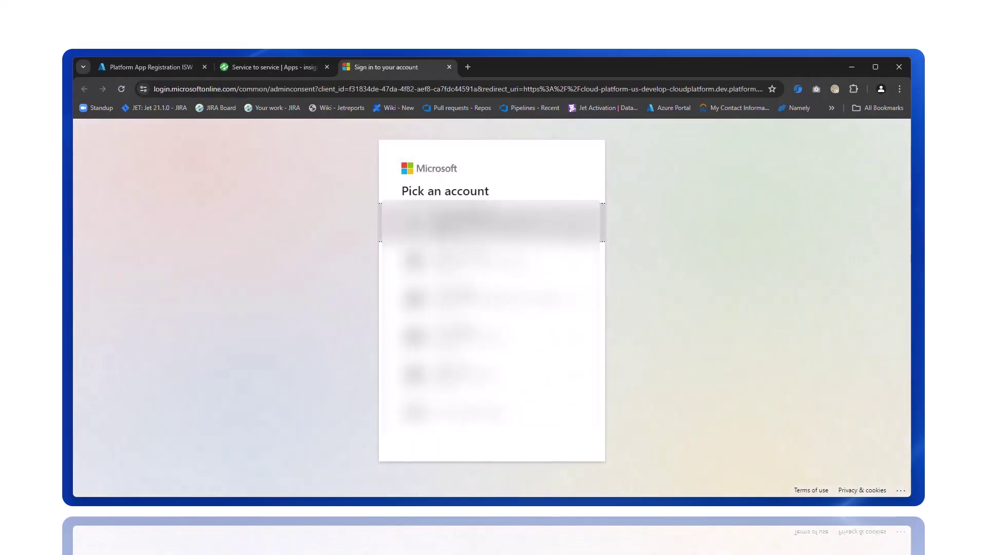
Step: Grant admin consent for the Platform API with the admin account, then register the service
{"action": "left_click", "coordinate": [488, 261]}
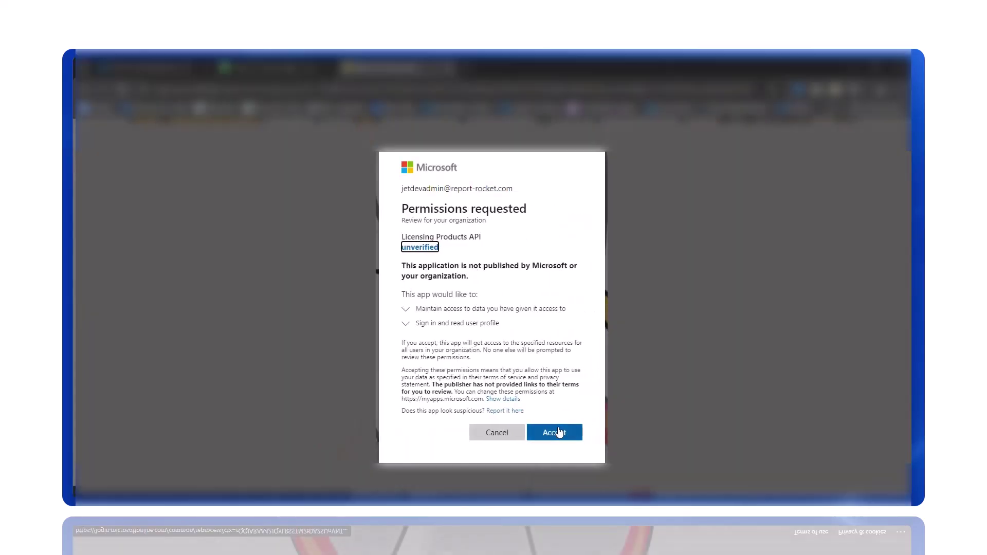
{"action": "left_click", "coordinate": [559, 432]}
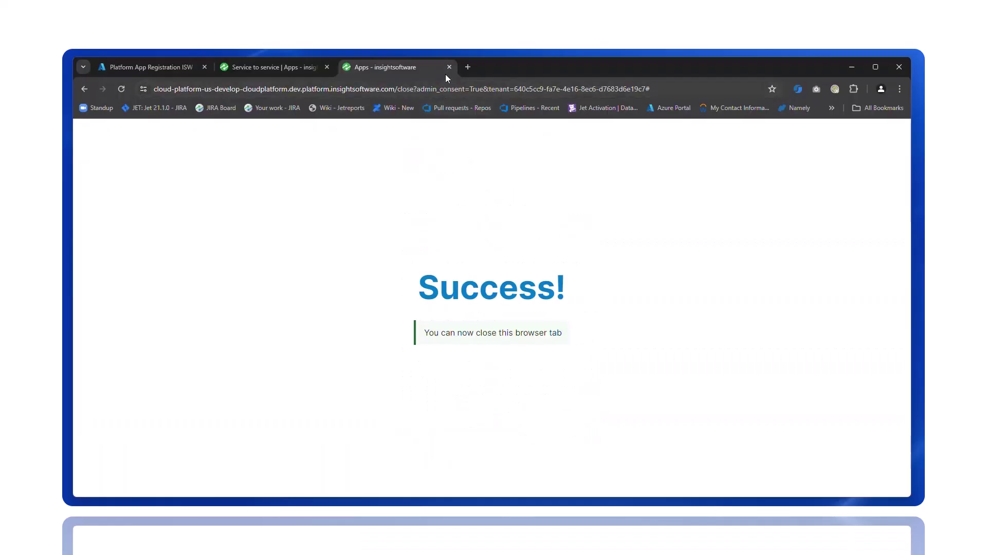
{"action": "left_click", "coordinate": [447, 67]}
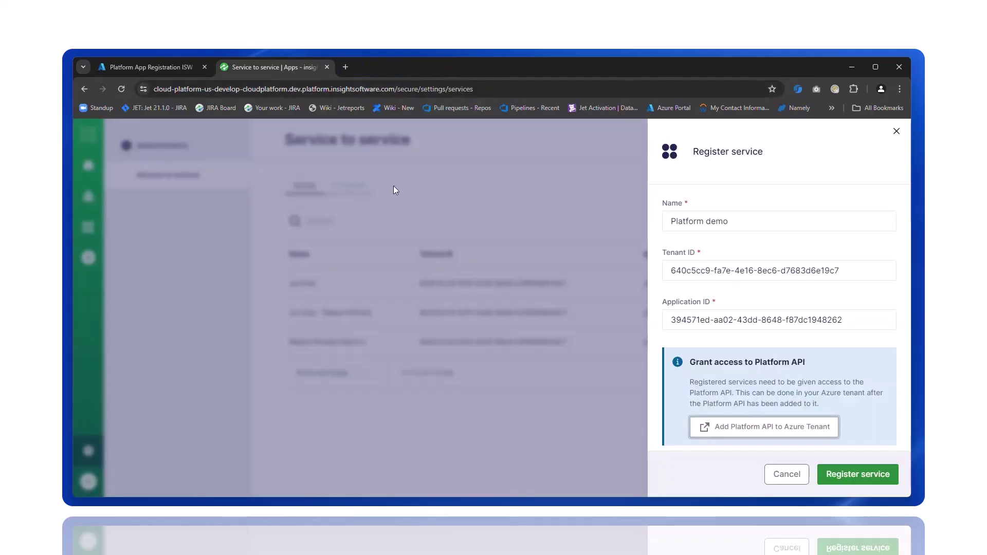
{"action": "left_click", "coordinate": [871, 481]}
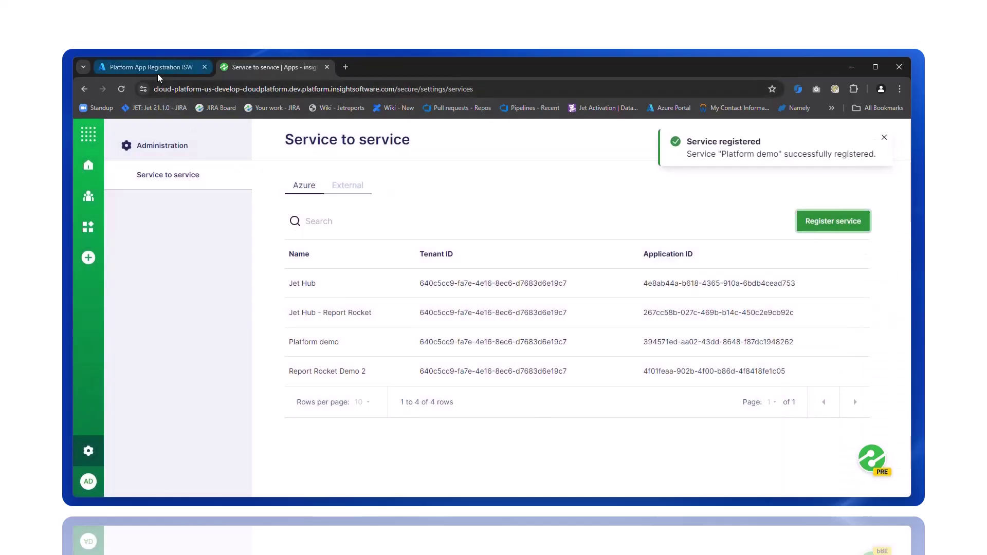
Step: Add a permission for the Licensing Products API from the APIs the organization uses
{"action": "left_click", "coordinate": [158, 72]}
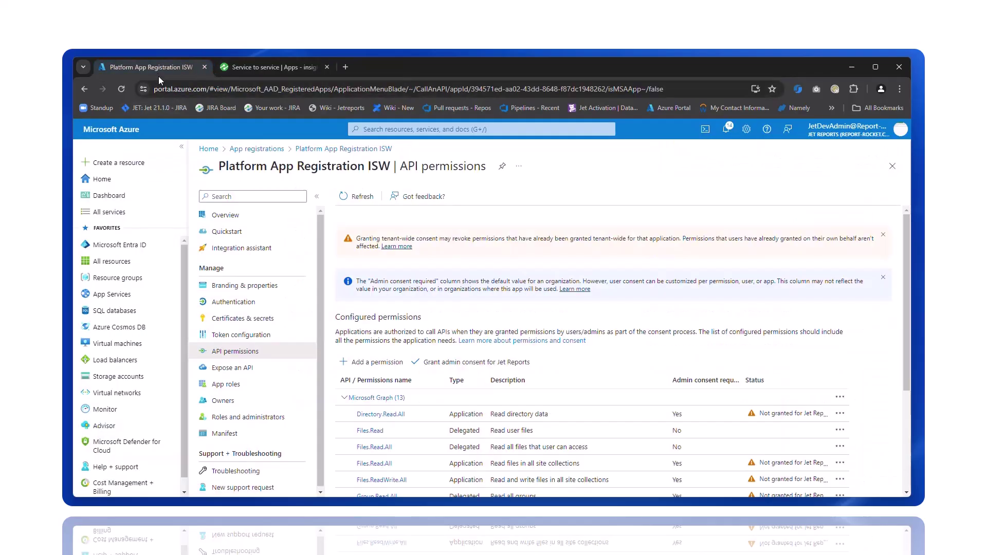
{"action": "left_click", "coordinate": [365, 200]}
{"action": "left_click", "coordinate": [371, 362]}
{"action": "left_click", "coordinate": [588, 200]}
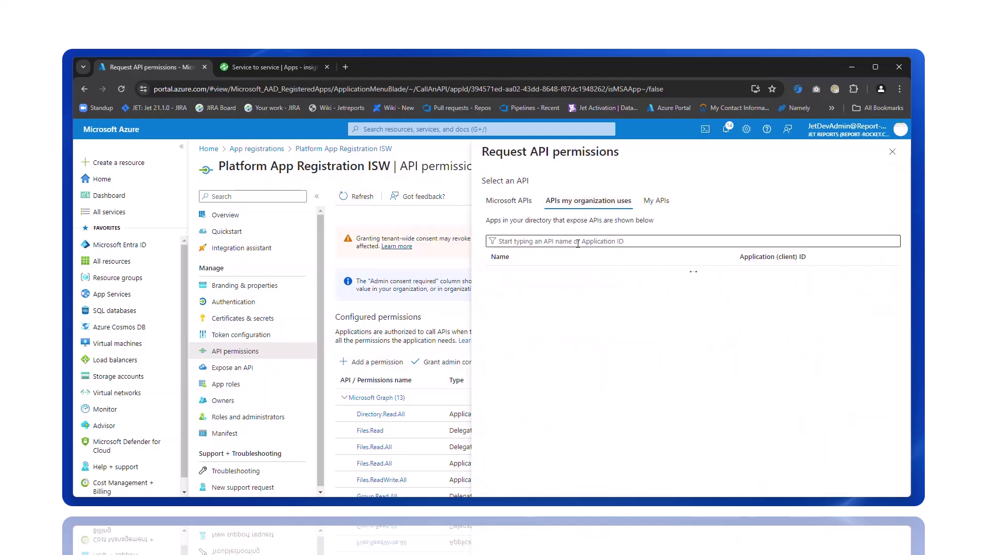
{"action": "type", "text": "licens"}
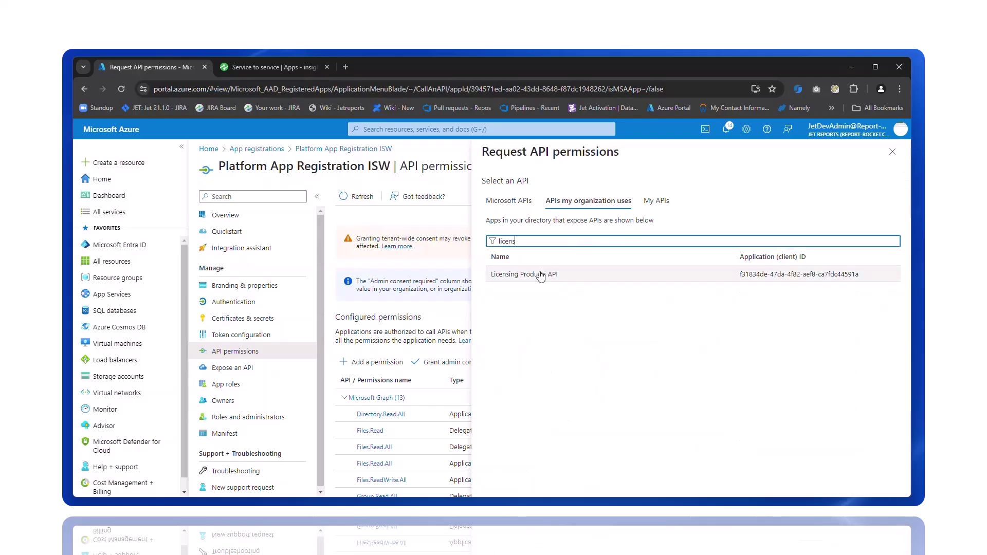
{"action": "left_click", "coordinate": [541, 275]}
Step: Add the access_as_user and licenses.read permissions and grant admin consent for them
{"action": "left_click", "coordinate": [546, 257]}
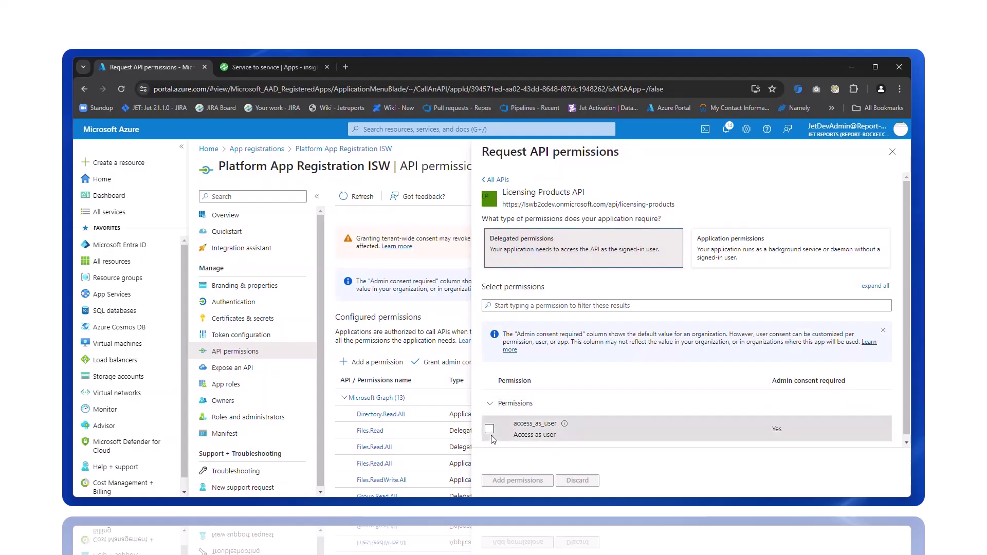
{"action": "left_click", "coordinate": [489, 429]}
{"action": "left_click", "coordinate": [758, 246]}
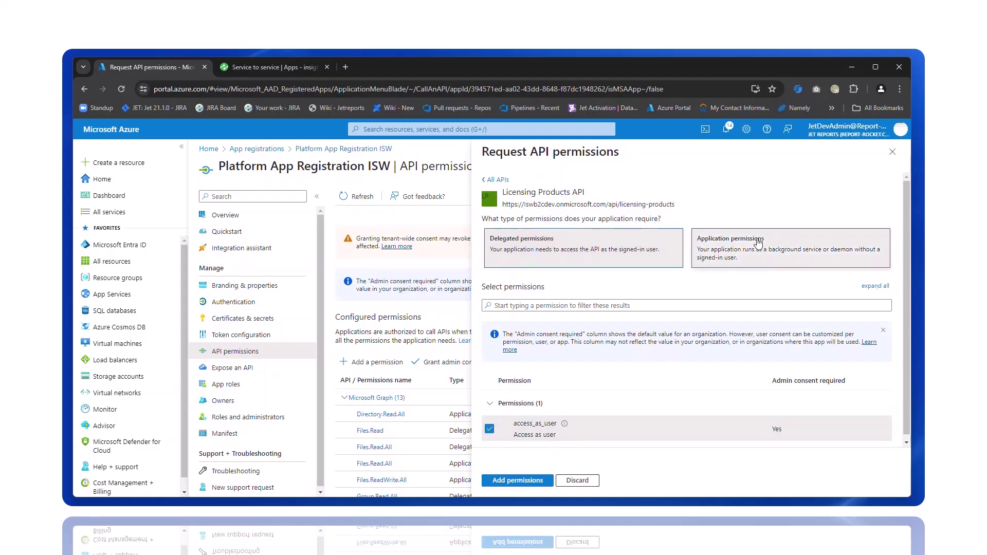
{"action": "left_click", "coordinate": [489, 369]}
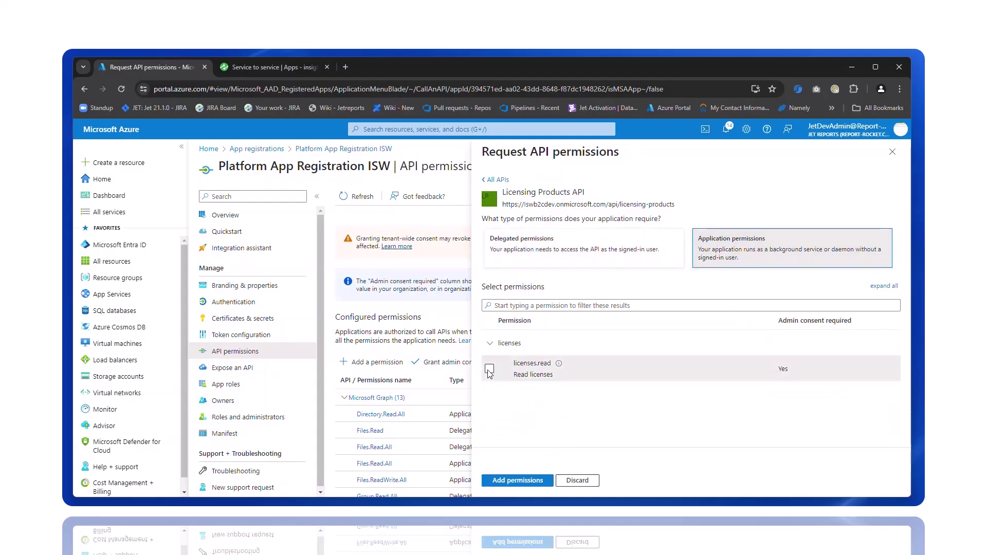
{"action": "left_click", "coordinate": [519, 480]}
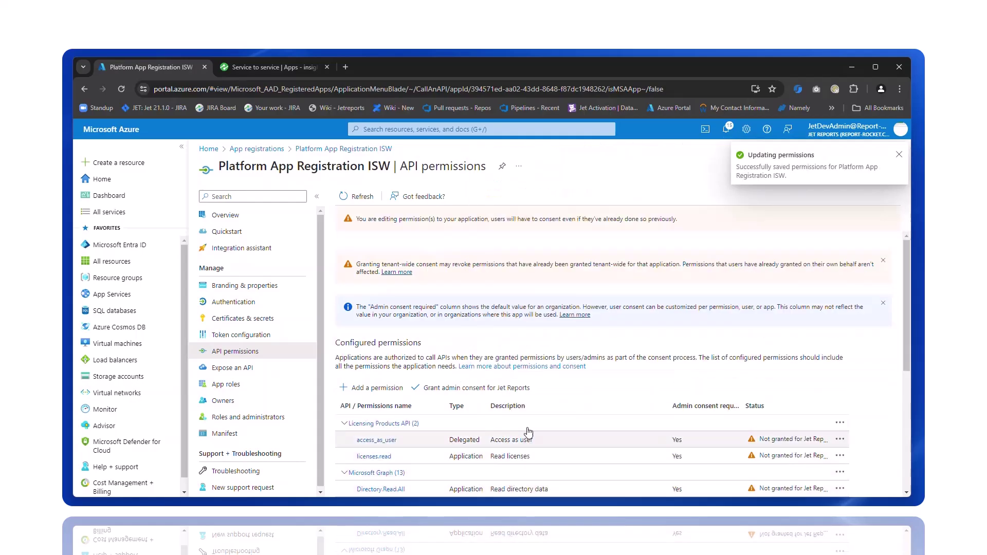
{"action": "left_click", "coordinate": [486, 389]}
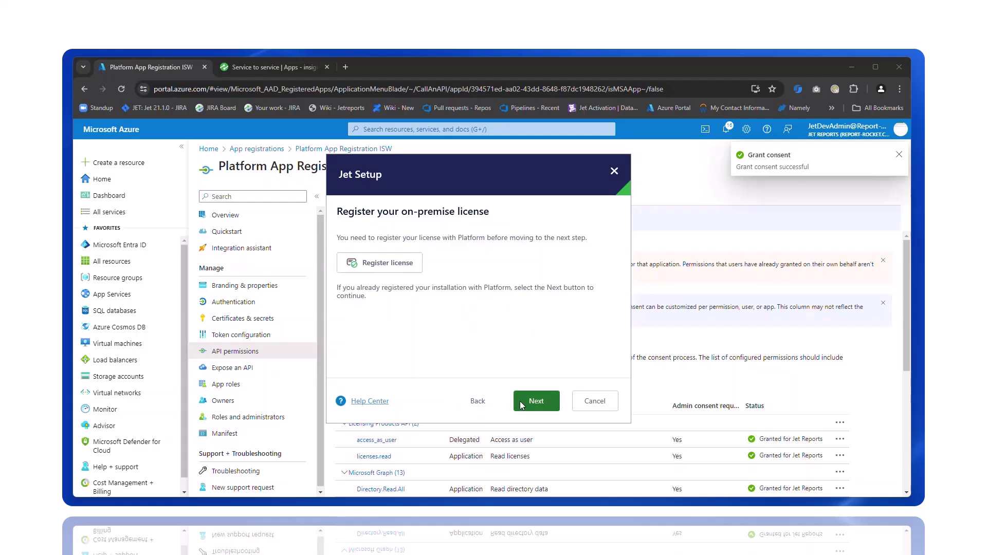
Step: Continue past license registration and keep the default NETWORK SERVICE and firewall settings
{"action": "left_click", "coordinate": [522, 401]}
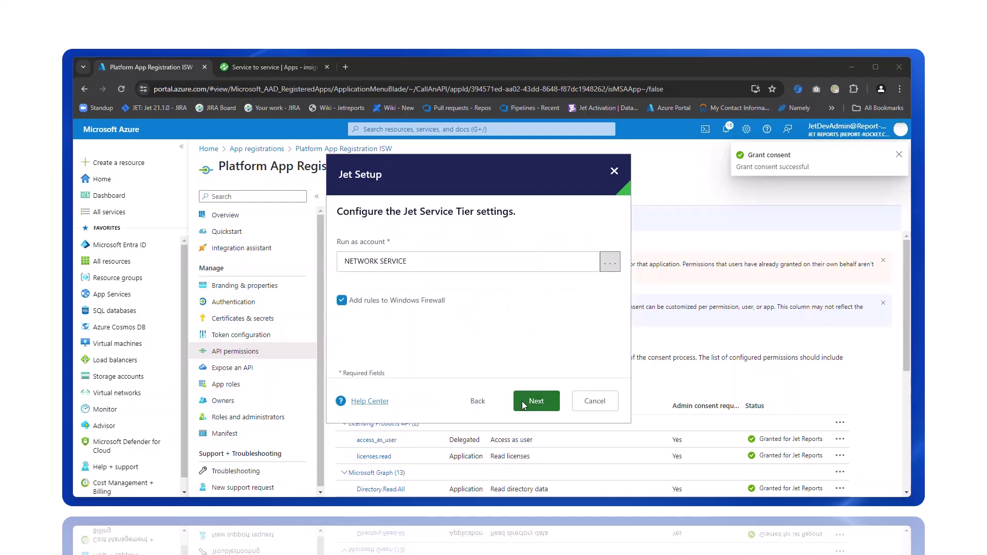
{"action": "left_click", "coordinate": [524, 404]}
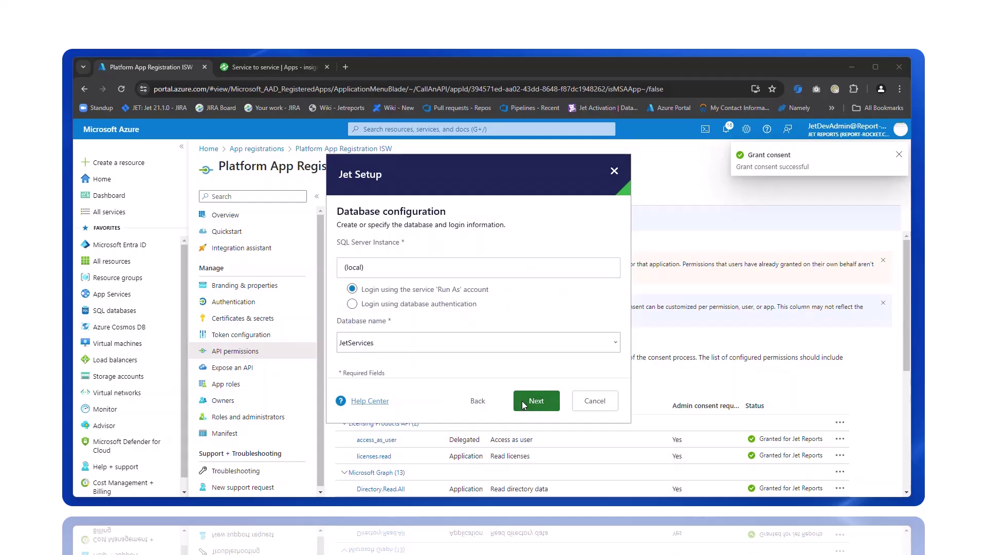
Step: Rename the database from JetServices to JetServices-Demo-5-16-2024 and continue
{"action": "left_click", "coordinate": [501, 347]}
{"action": "left_click", "coordinate": [501, 347]}
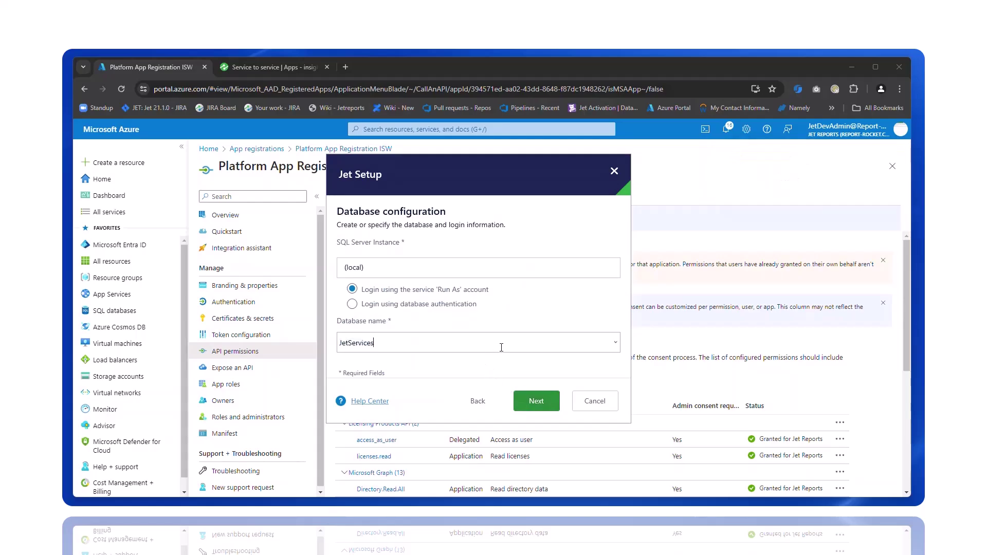
{"action": "type", "text": "-Demo"}
{"action": "type", "text": "-5-16-2024"}
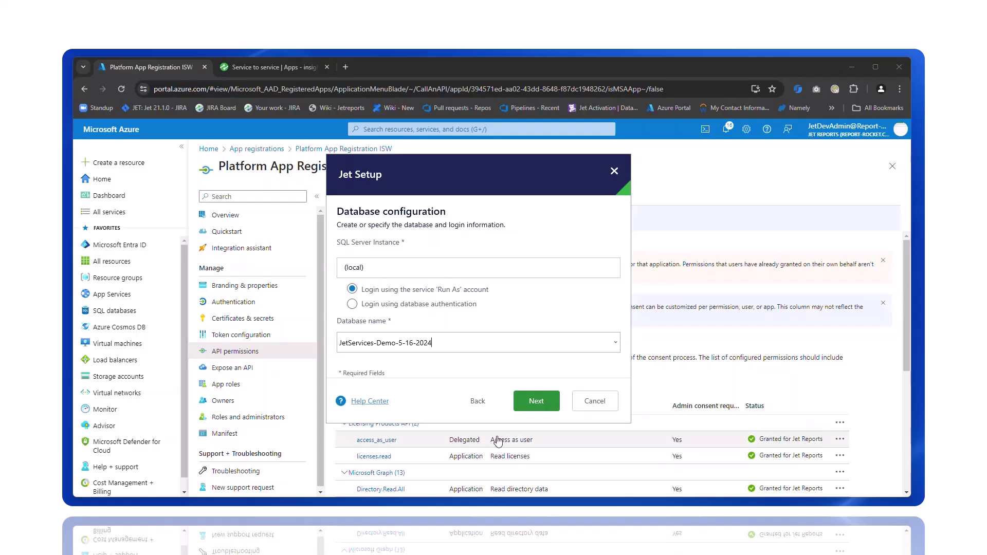
{"action": "left_click", "coordinate": [537, 400]}
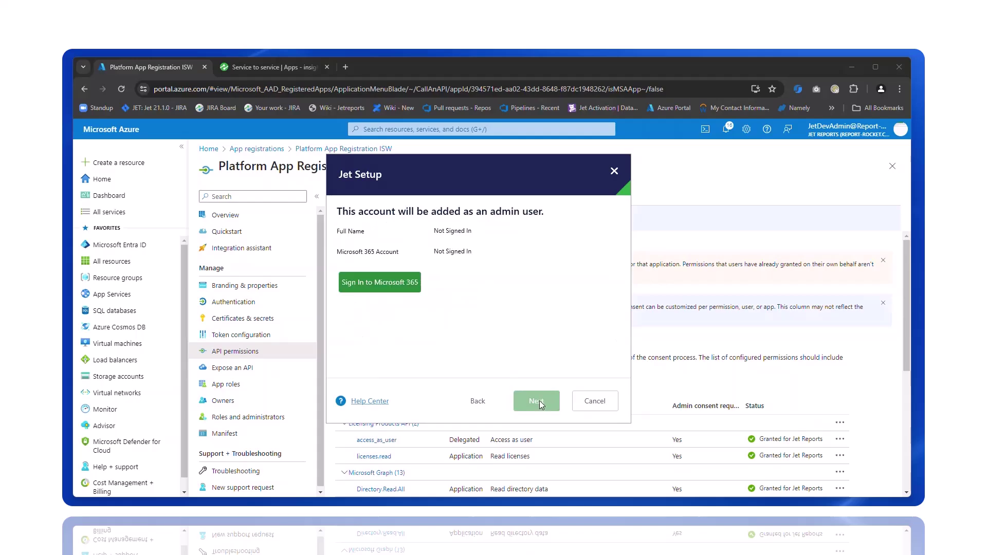
Step: Sign in with the Microsoft 365 admin account as the admin user and continue
{"action": "left_click", "coordinate": [386, 282]}
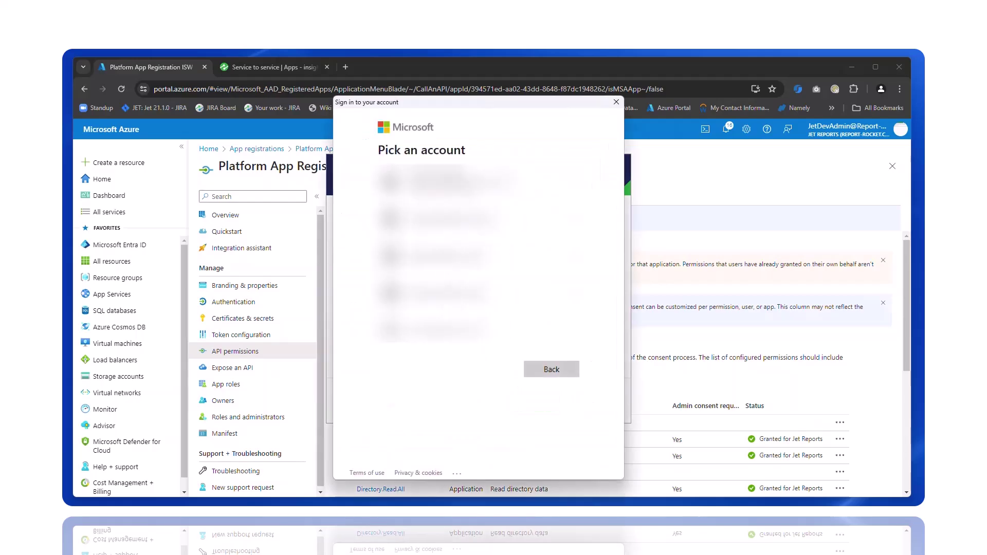
{"action": "left_click", "coordinate": [448, 180]}
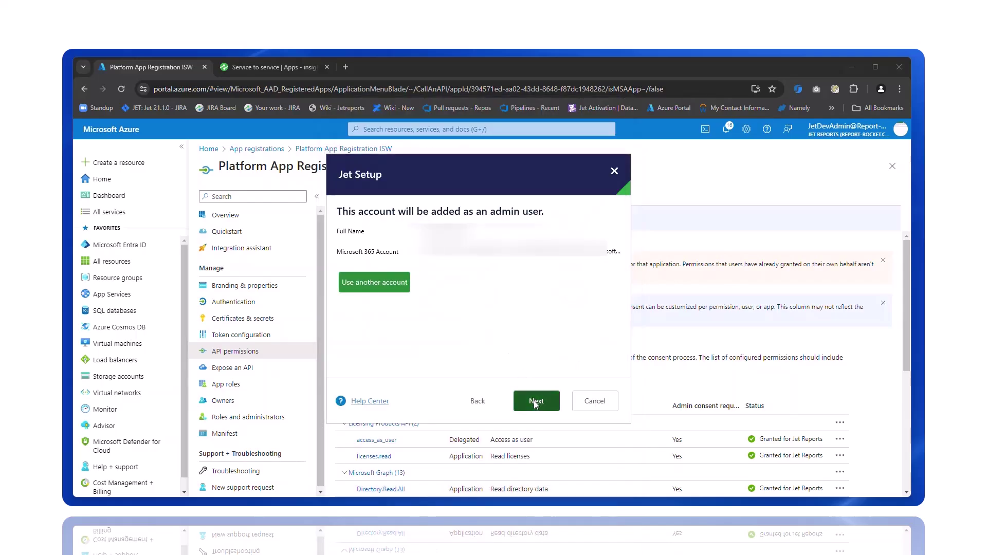
{"action": "left_click", "coordinate": [534, 400]}
Step: Start the Jet Hub installation from the Start installation page
{"action": "left_click", "coordinate": [535, 405]}
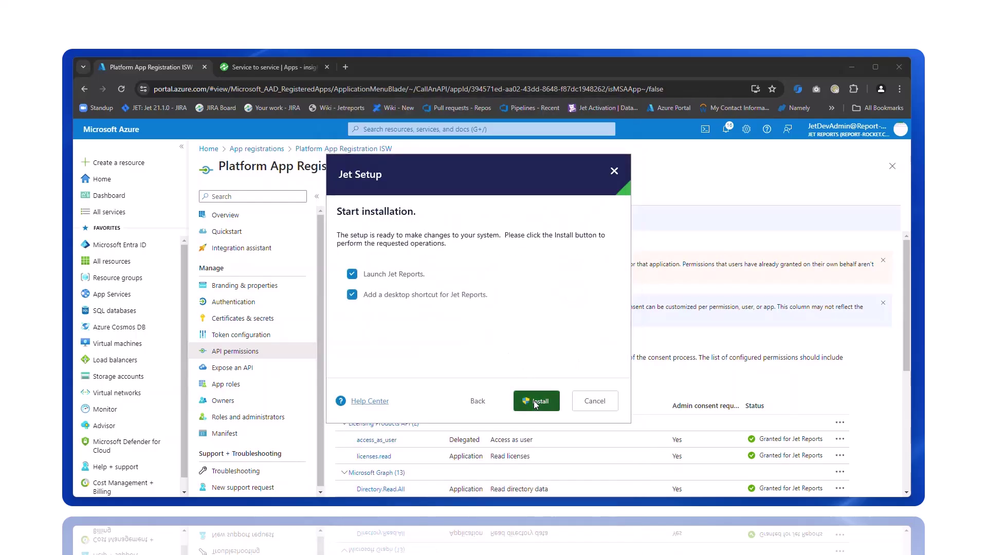